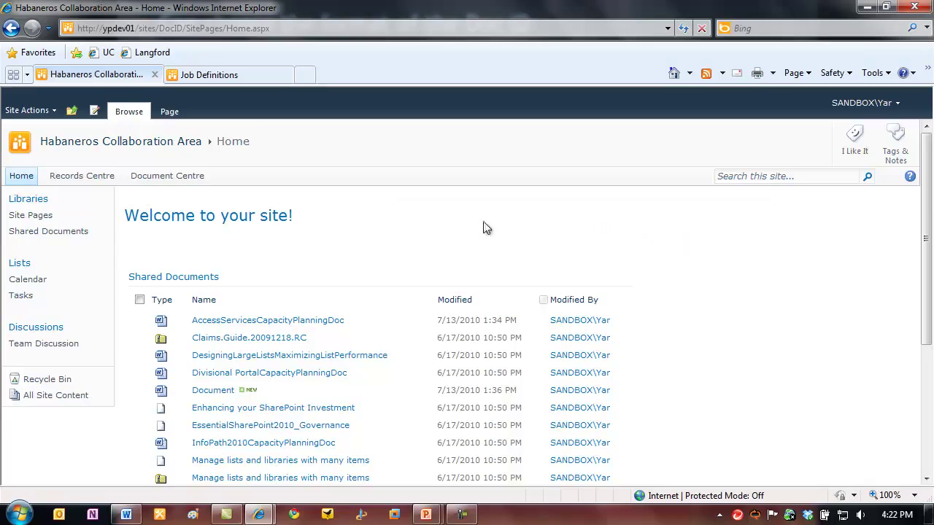
Step: Look over the site's shared documents, visit the Records Centre and the Document Centre, and return to the home page
scroll(511, 226, "down", 4)
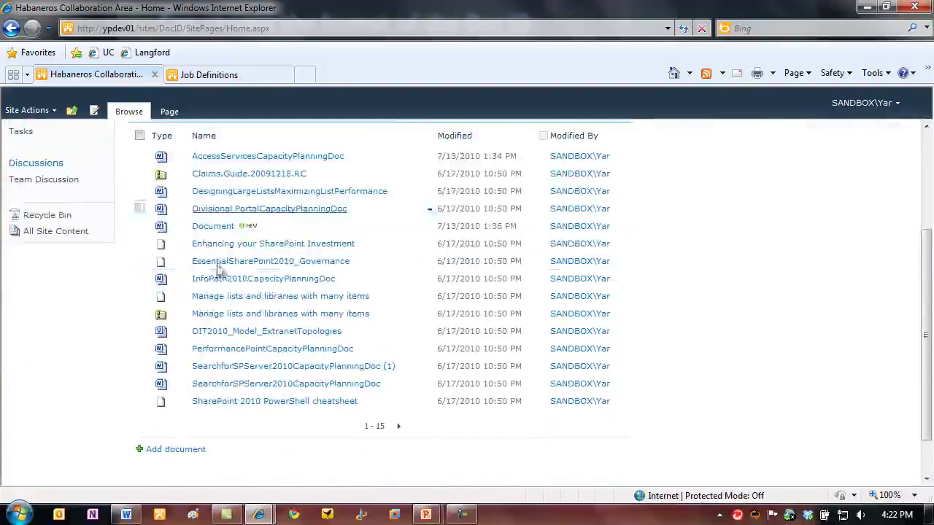
scroll(323, 277, "up", 1)
scroll(430, 271, "up", 2)
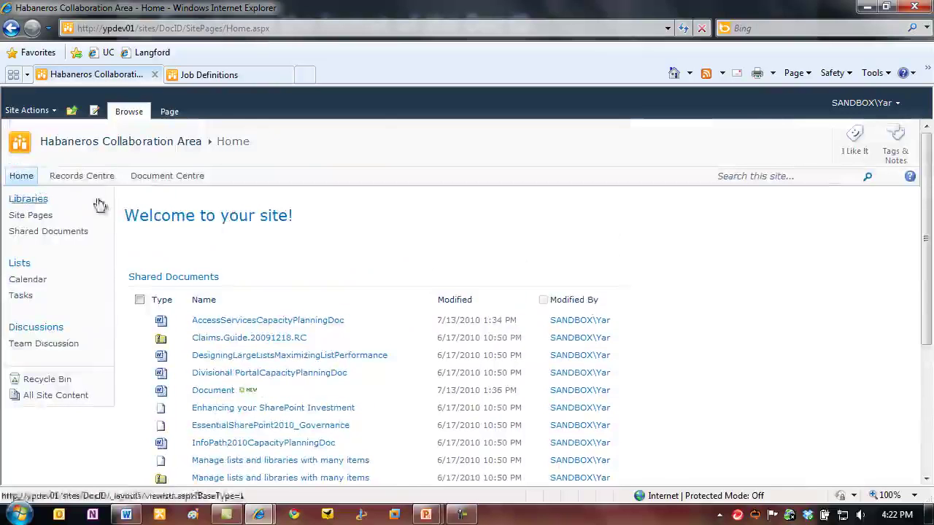
left_click(73, 181)
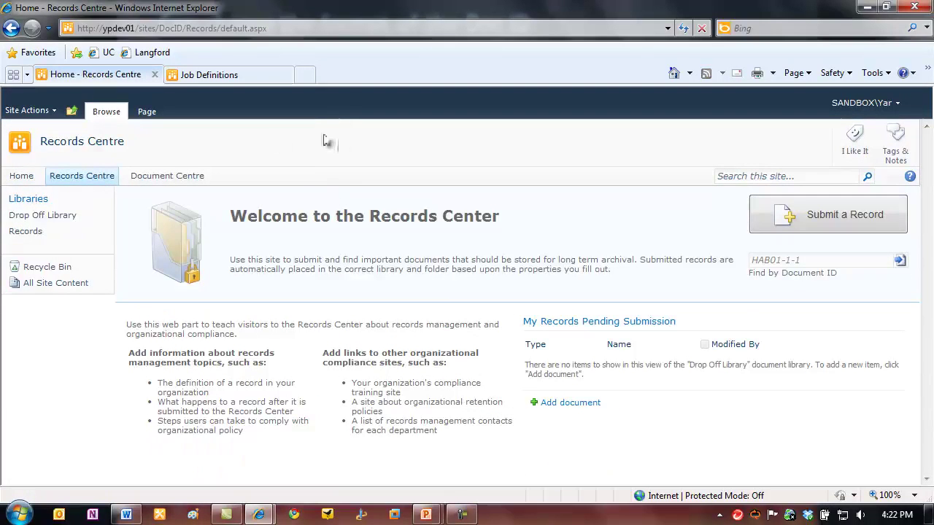
left_click(178, 178)
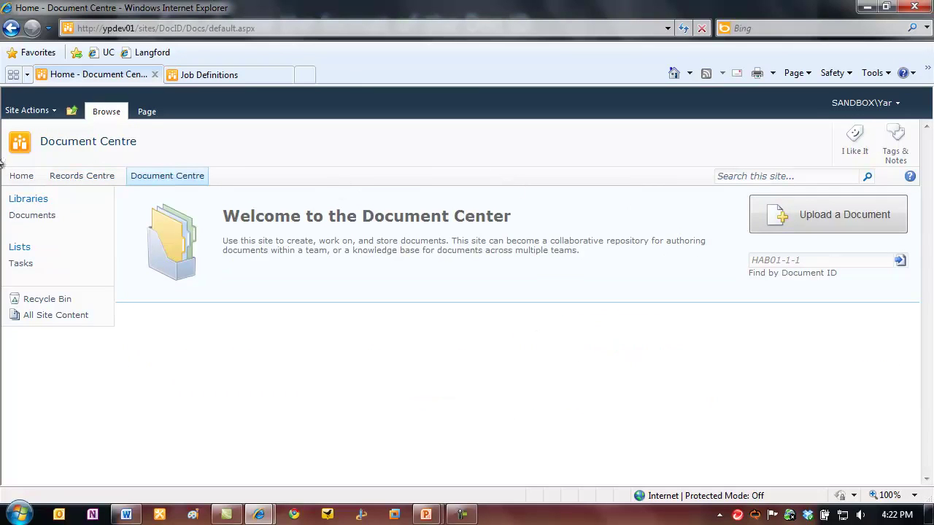
left_click(21, 177)
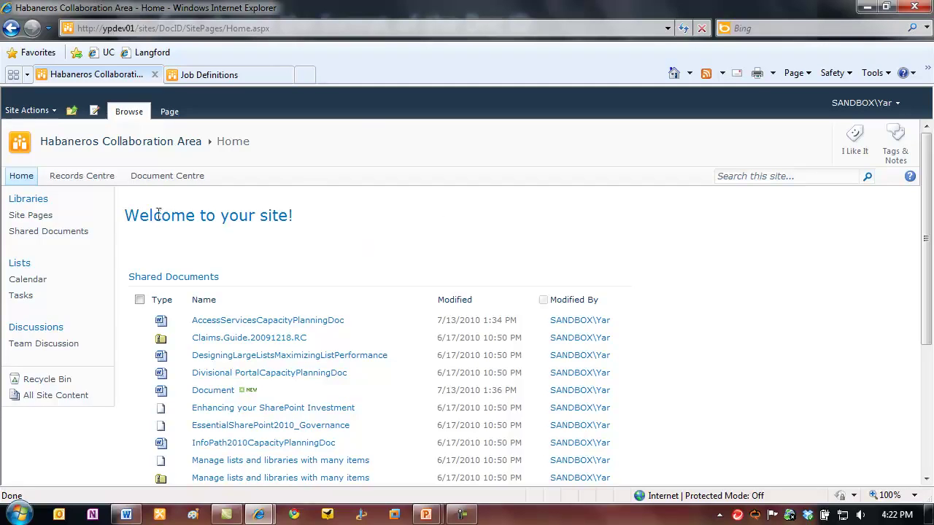
Step: Open the site collection features from the site settings and check the status of the Document ID Service feature
left_click(54, 114)
left_click(38, 442)
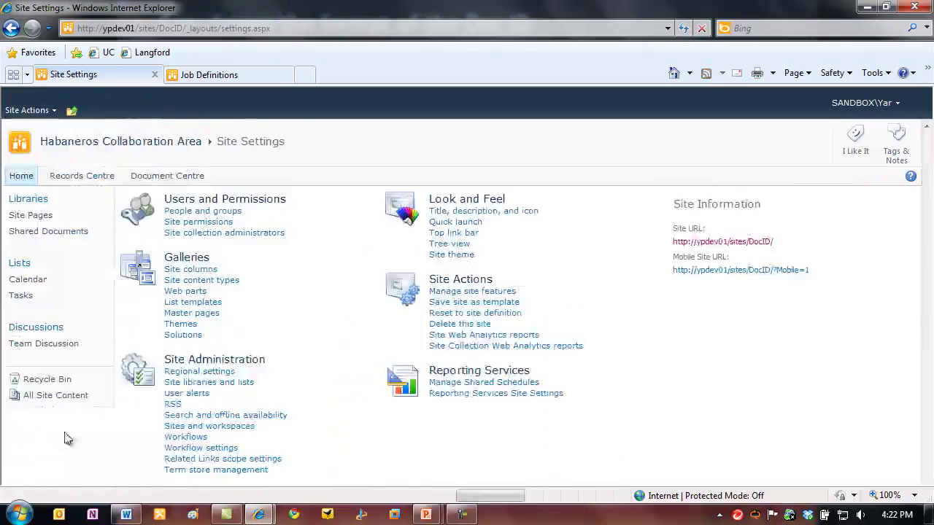
scroll(244, 318, "down", 3)
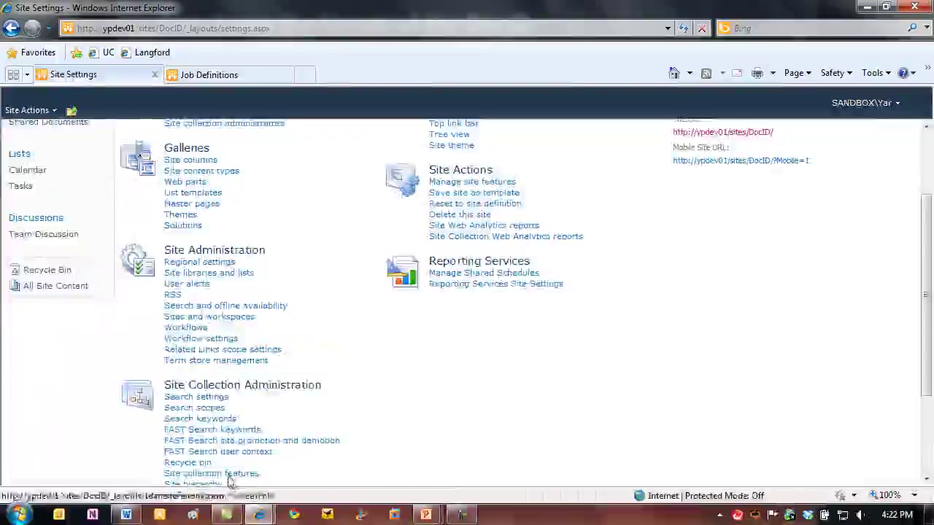
left_click(233, 475)
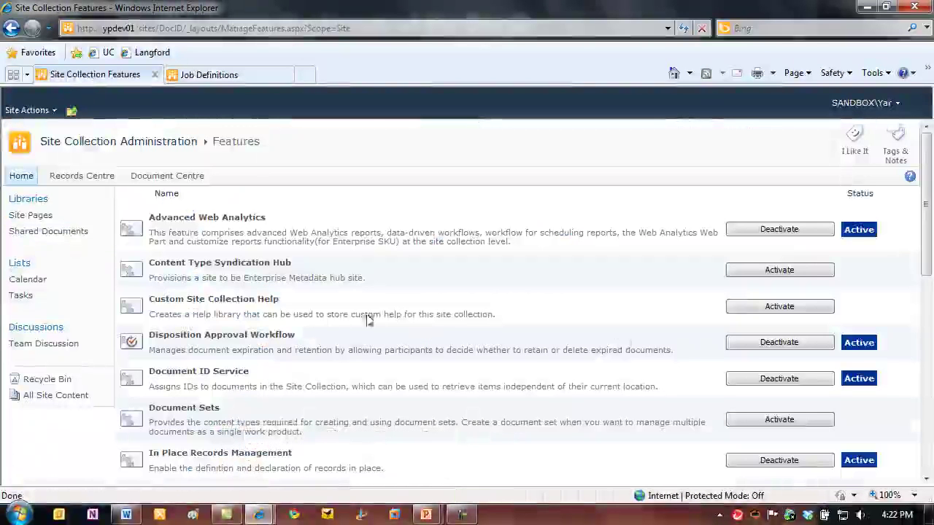
left_click_drag(147, 371, 655, 397)
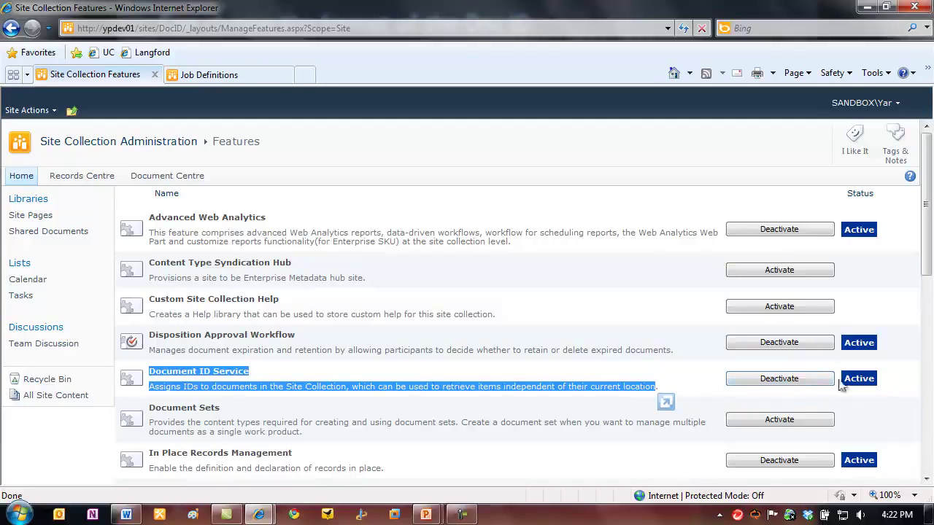
left_click(611, 377)
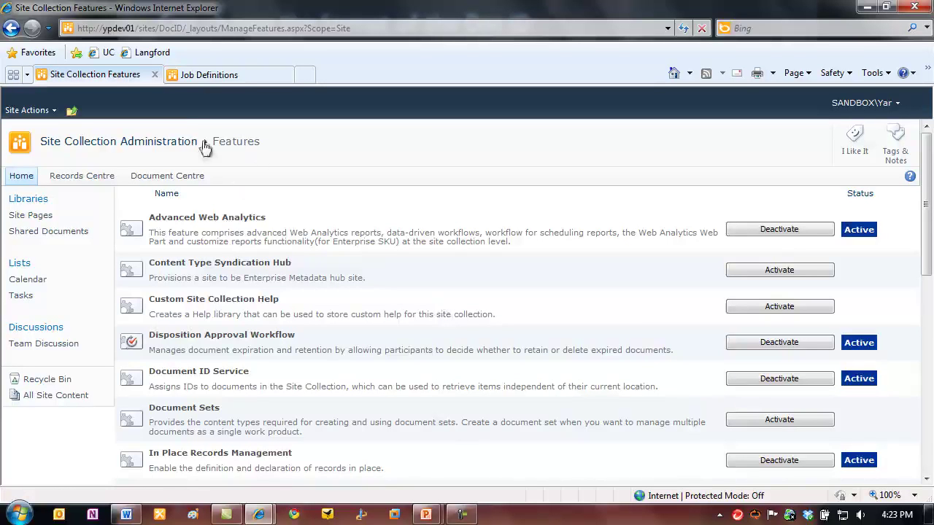
Step: Go back to the site settings and open the site collection's Document ID settings
left_click(169, 141)
scroll(327, 251, "down", 2)
scroll(327, 251, "down", 5)
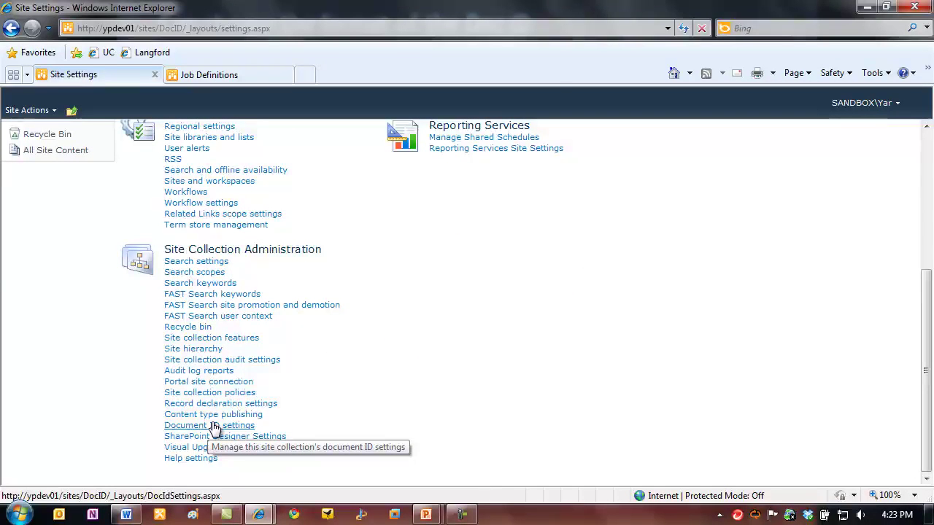
left_click(213, 427)
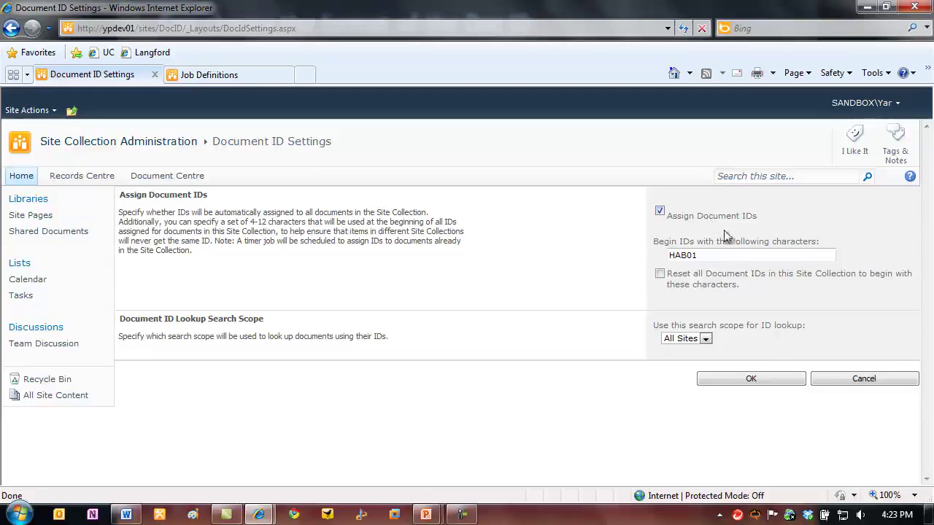
Step: Examine the characters that document IDs begin with and return to the site's home page
left_click_drag(723, 254, 659, 254)
left_click(628, 255)
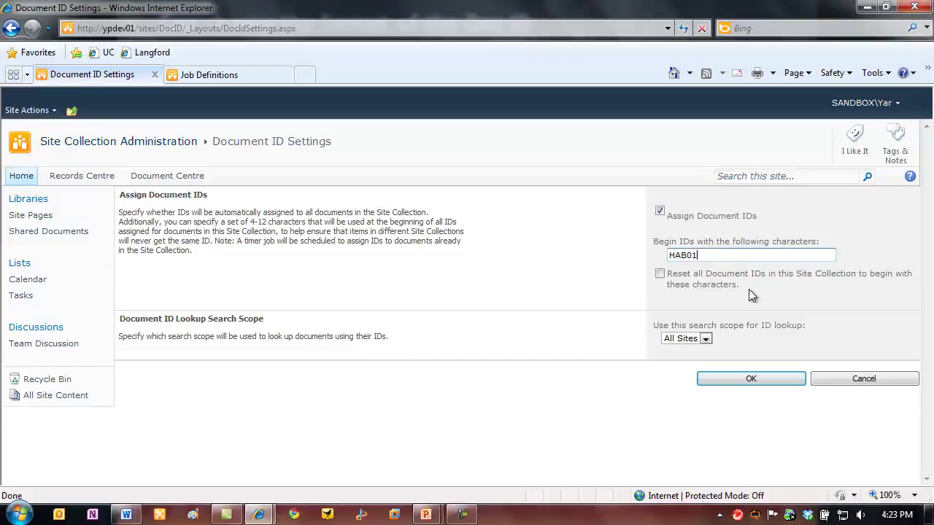
left_click_drag(712, 255, 635, 261)
left_click(635, 261)
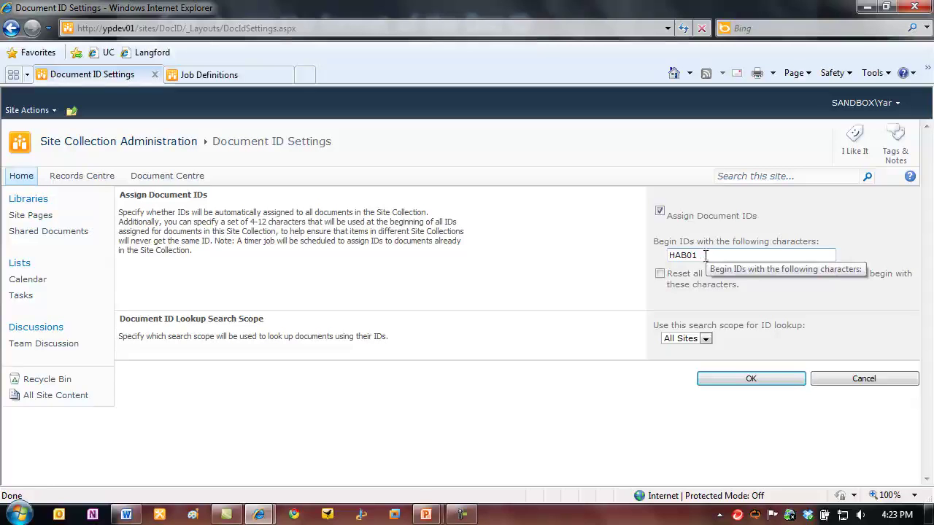
left_click(762, 379)
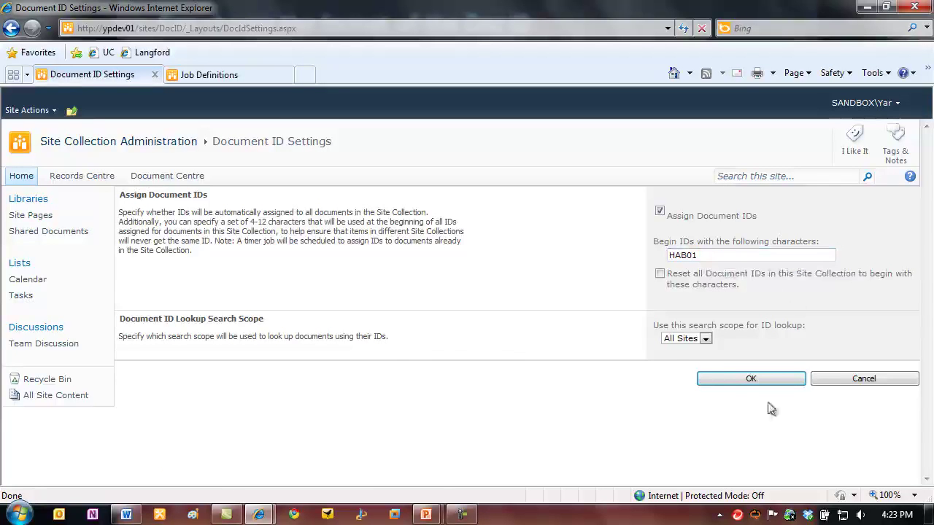
left_click(21, 178)
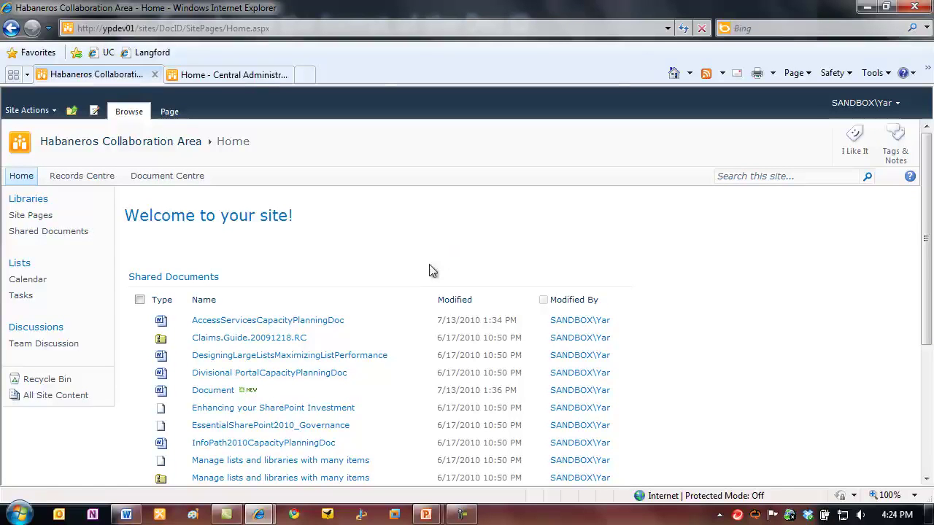
Step: Switch to Central Administration, open the timer job definitions and locate the Document ID assignment and enable/disable jobs
left_click(258, 76)
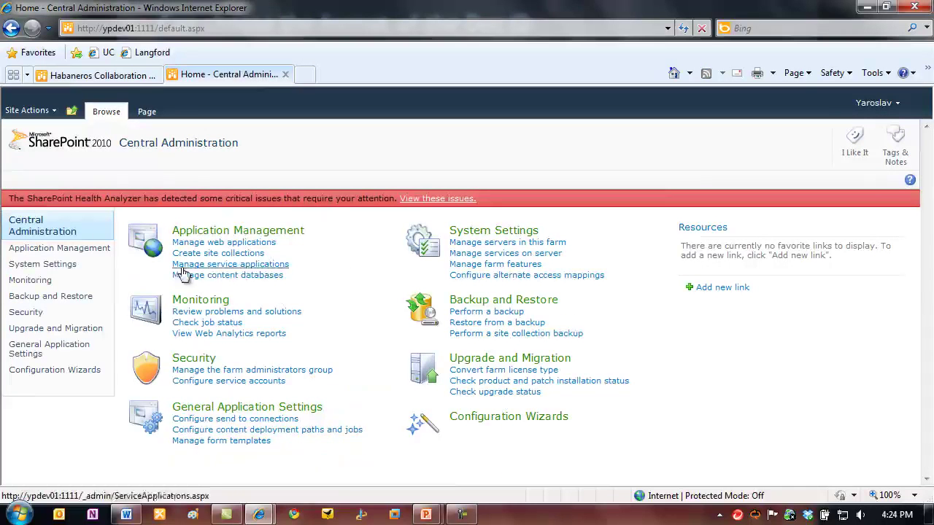
left_click(22, 282)
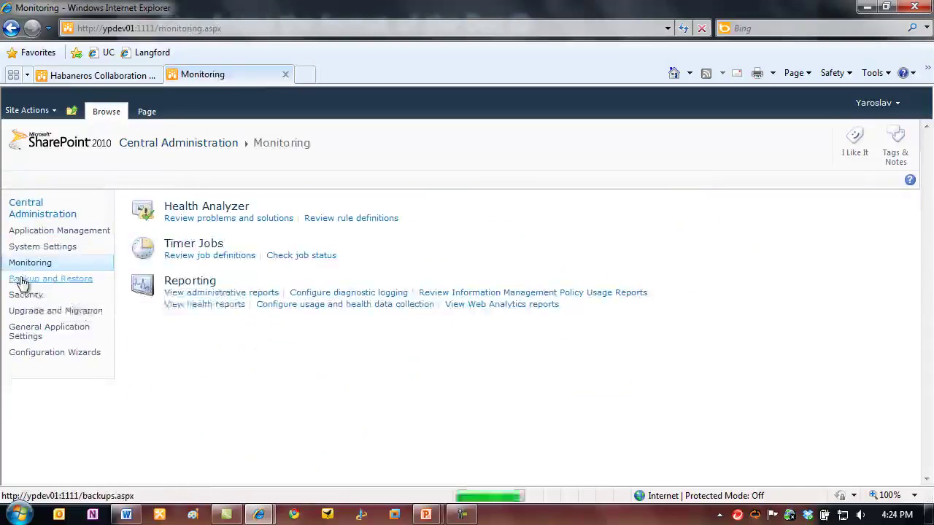
left_click(242, 257)
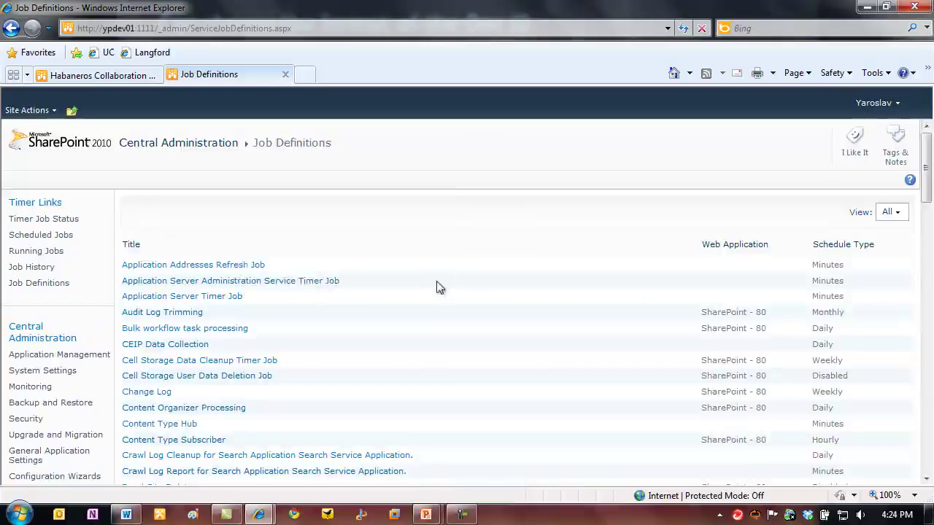
scroll(440, 296, "down", 3)
scroll(440, 296, "down", 5)
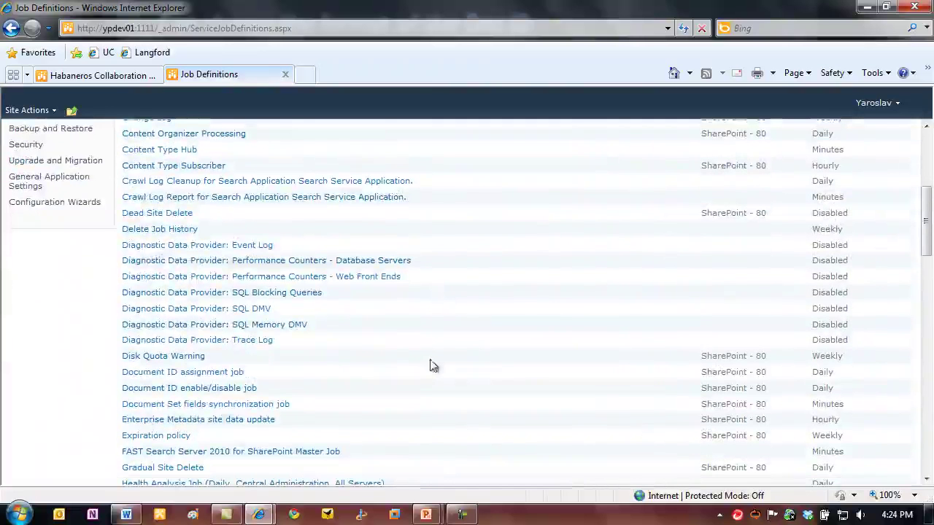
left_click_drag(92, 374, 856, 390)
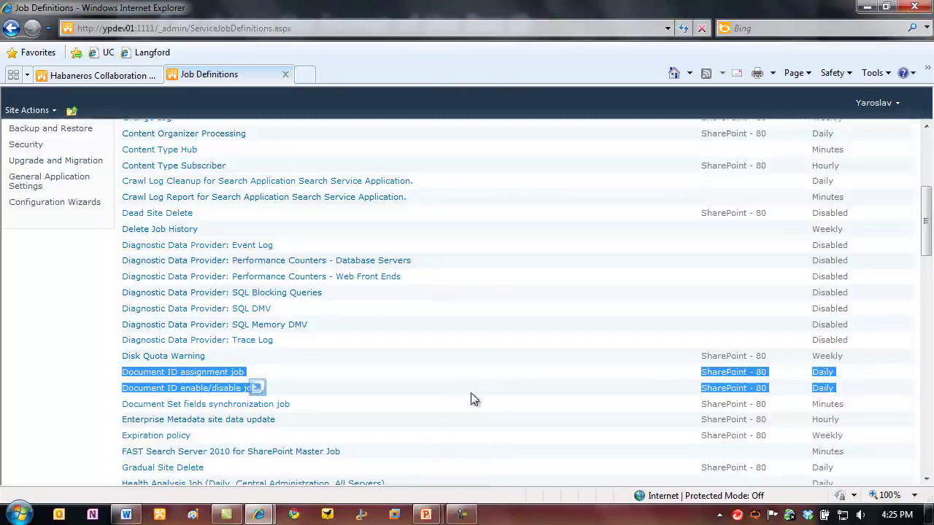
left_click(439, 369)
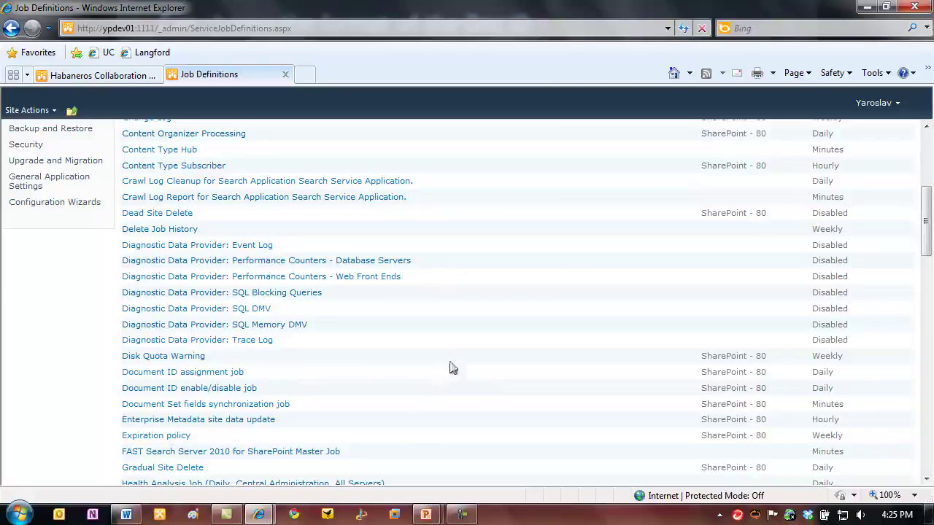
Step: Run the Document ID enable/disable timer job immediately
left_click(224, 387)
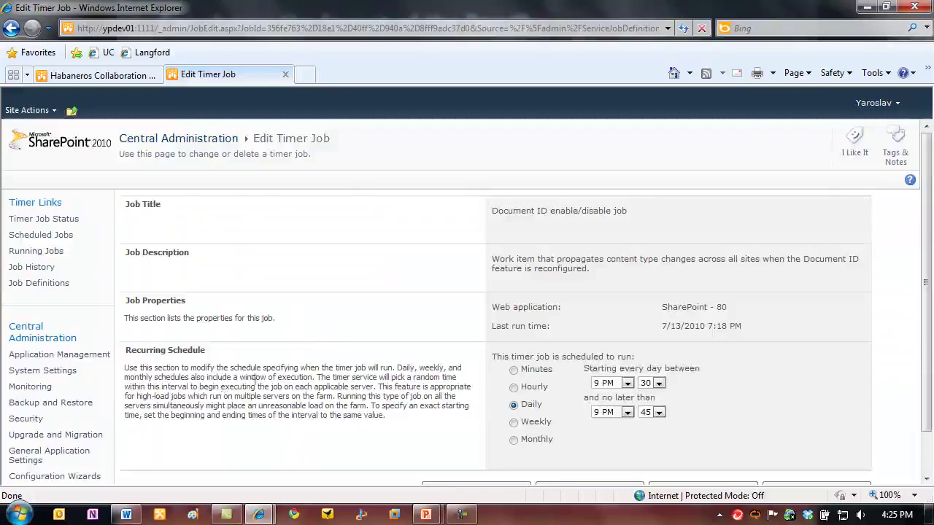
scroll(323, 340, "down", 2)
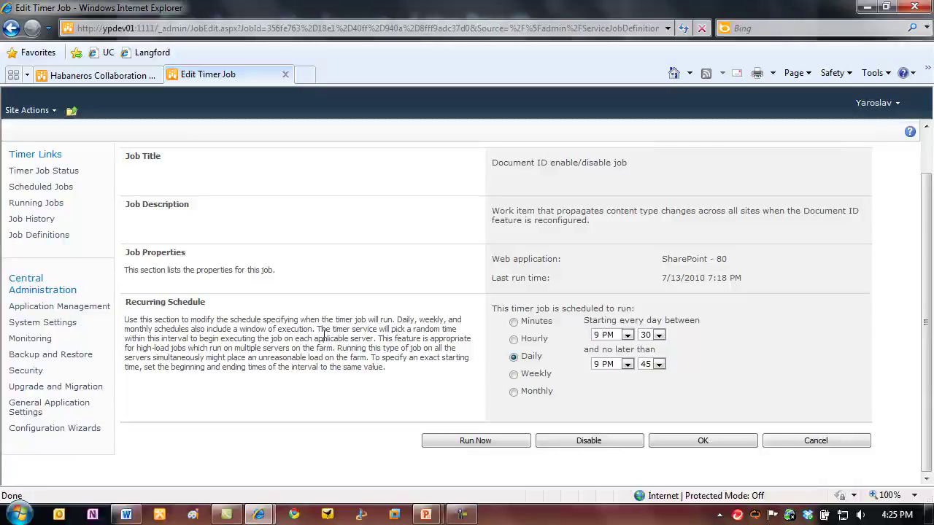
left_click(485, 447)
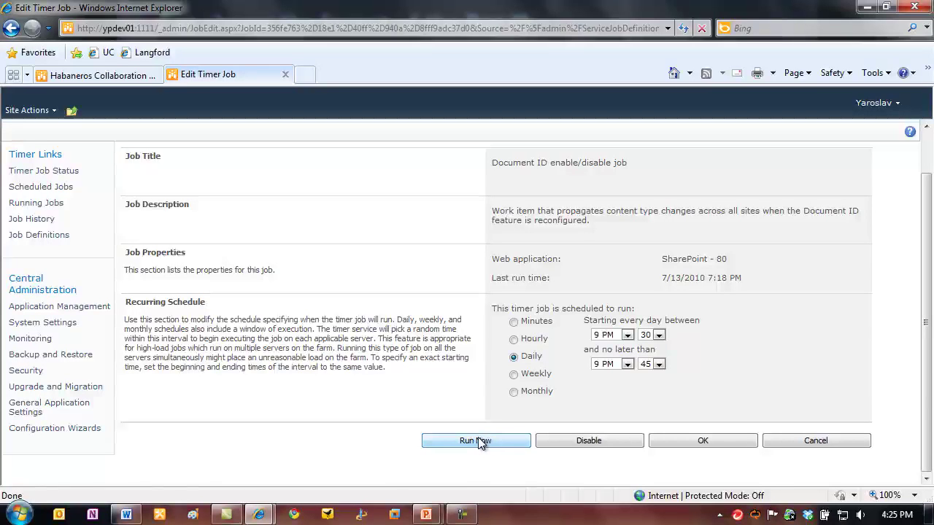
left_click(480, 441)
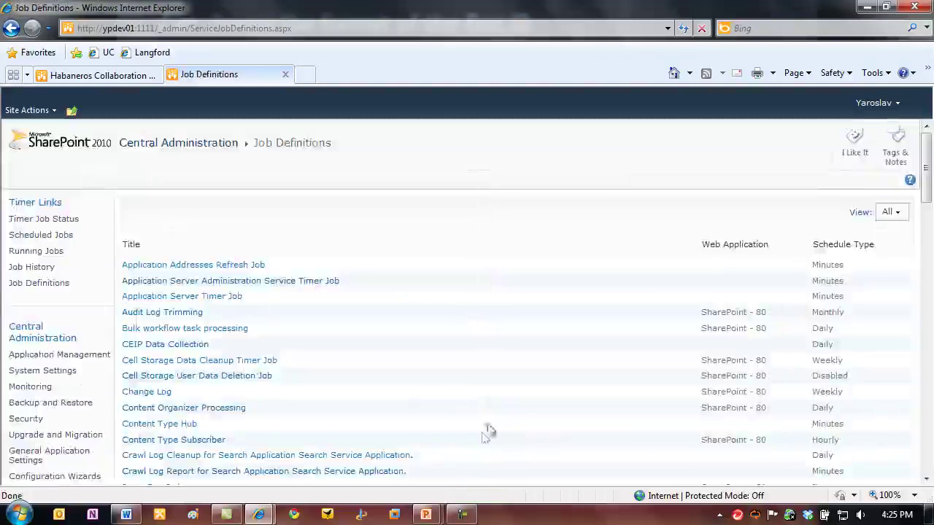
Step: Run the Document ID assignment timer job immediately
scroll(257, 301, "down", 5)
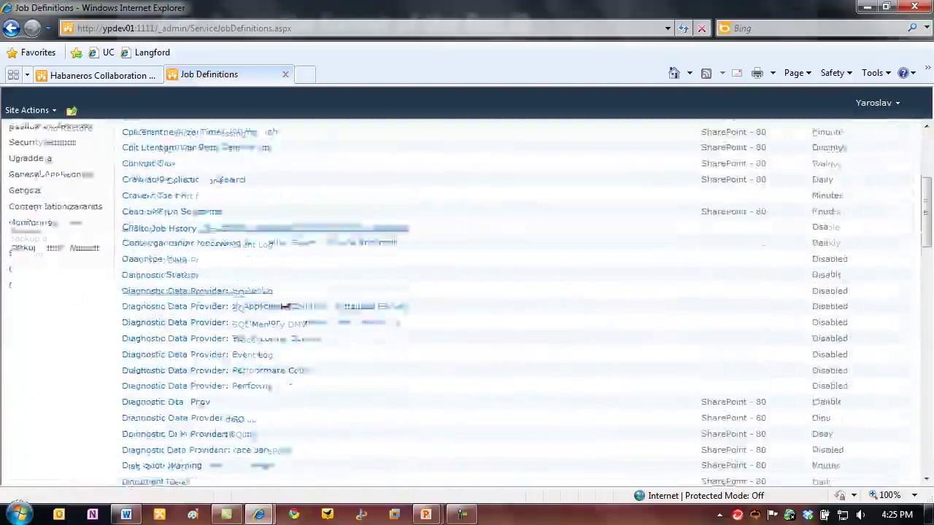
left_click(229, 372)
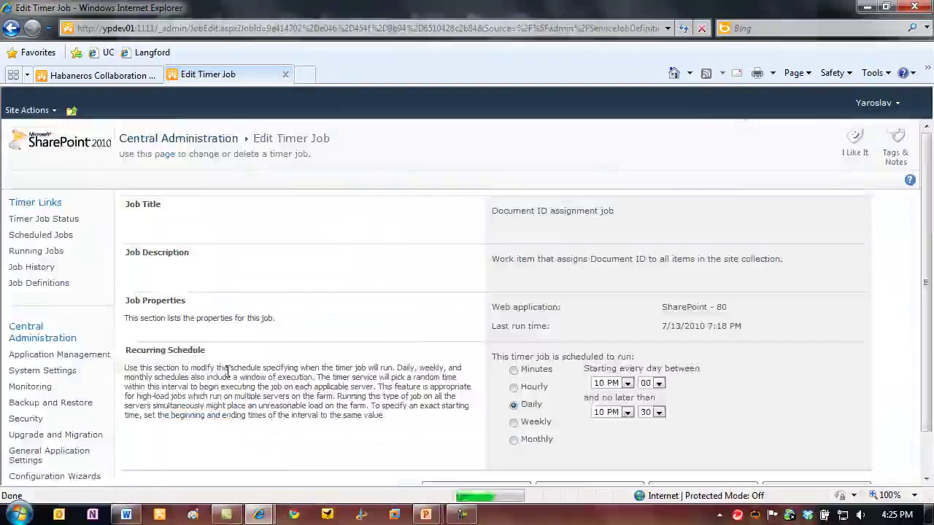
scroll(409, 313, "down", 2)
left_click(480, 441)
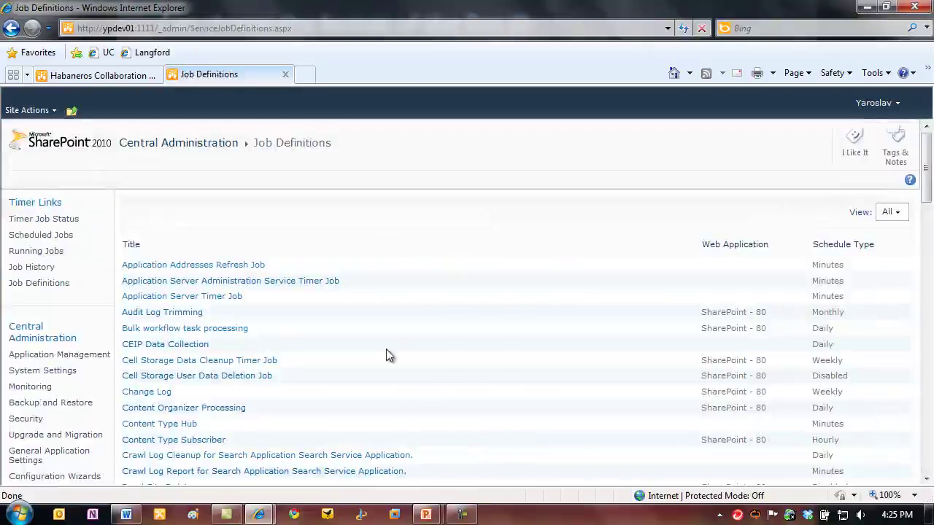
Step: Check the running jobs and the job history for the two Document ID timer jobs
scroll(389, 335, "down", 1)
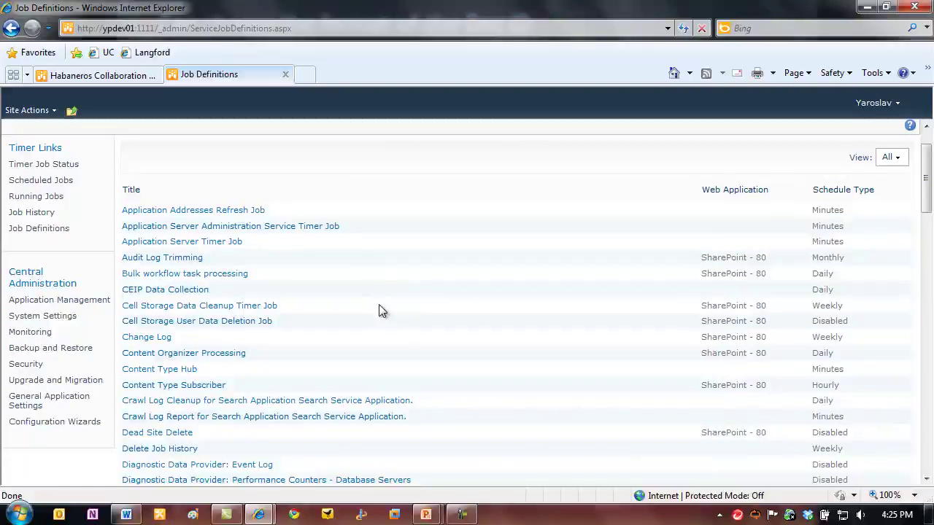
left_click(38, 199)
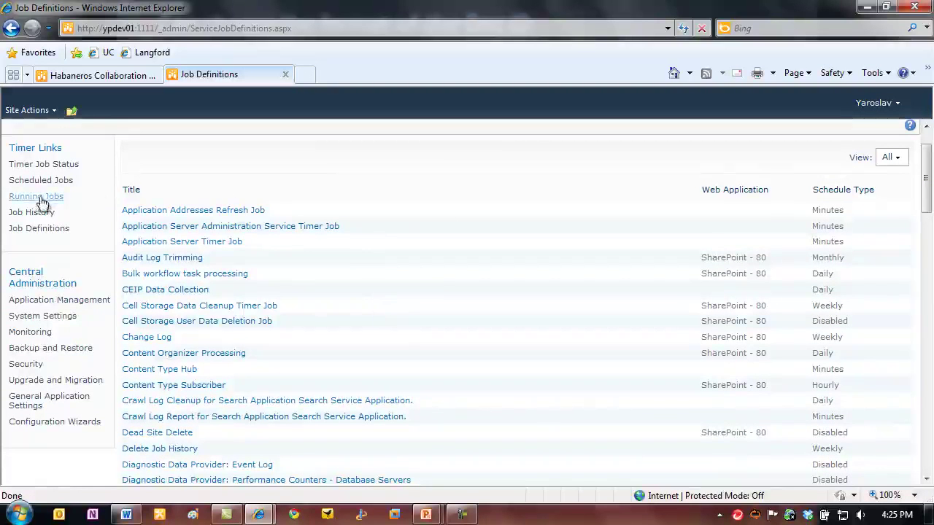
left_click(42, 200)
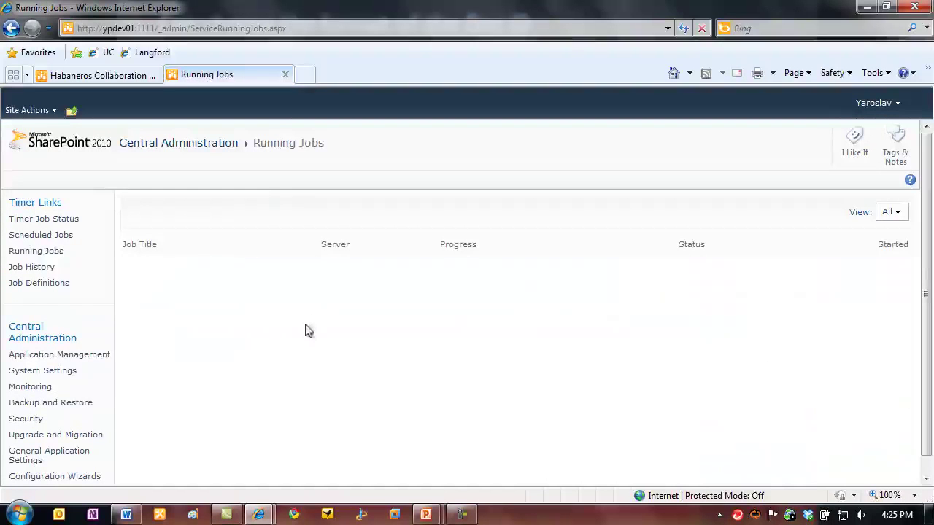
left_click(20, 268)
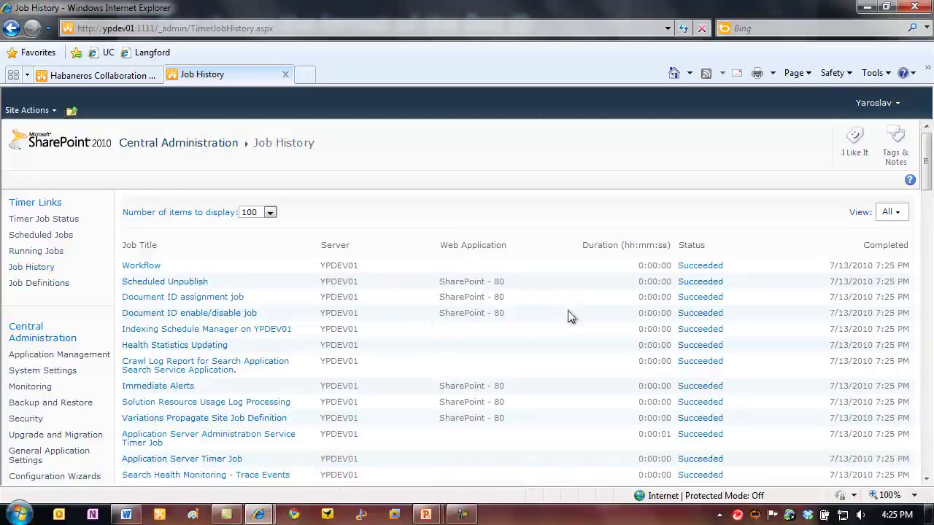
left_click_drag(504, 314, 124, 299)
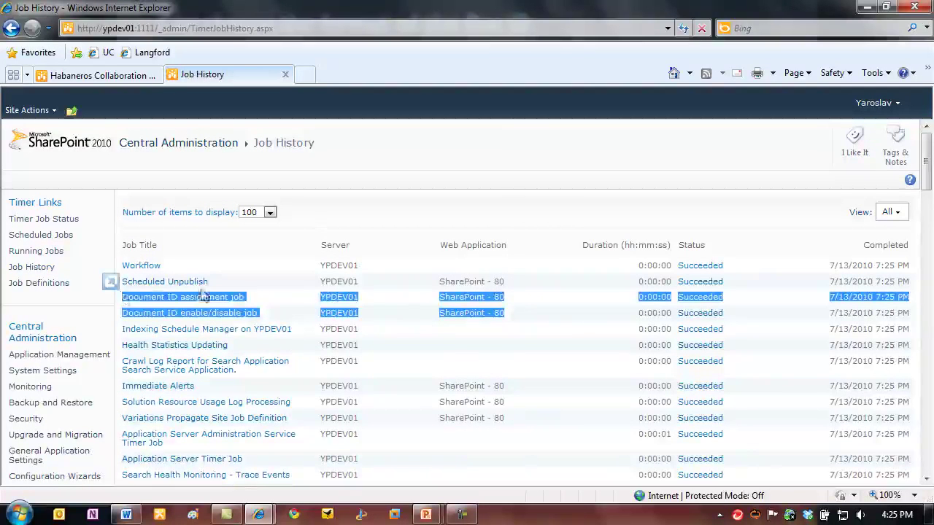
left_click(547, 318)
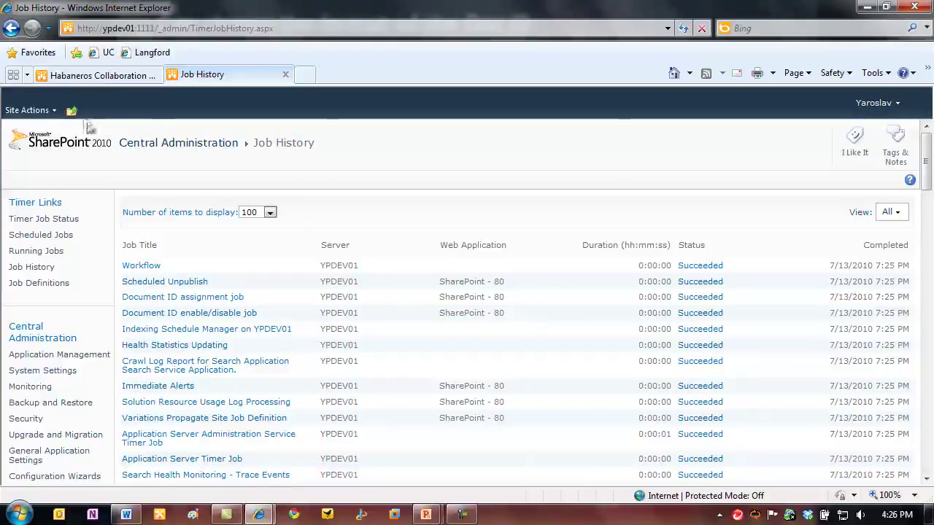
Step: Copy the document ID from the properties of AccessServicesCapacityPlanningDoc in the Habaneros Collaboration Area's Shared Documents, then close the properties
left_click(110, 76)
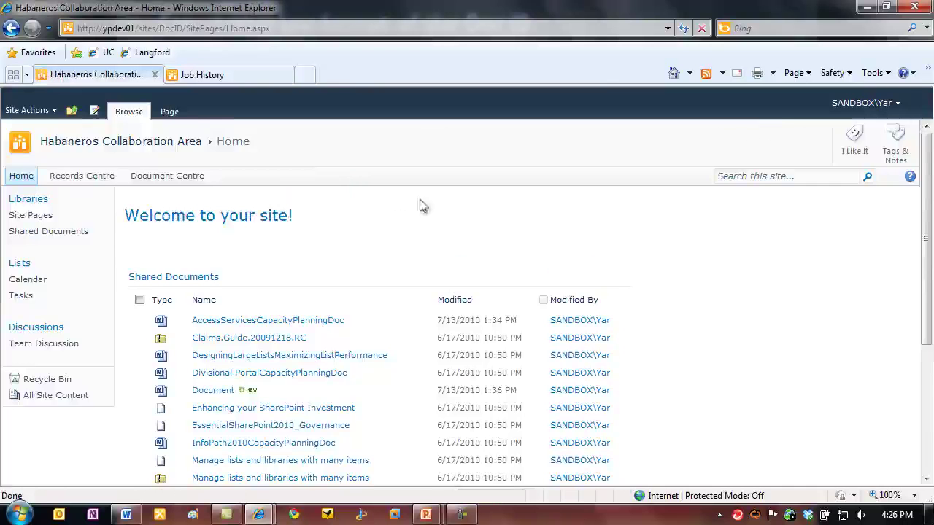
scroll(414, 210, "down", 1)
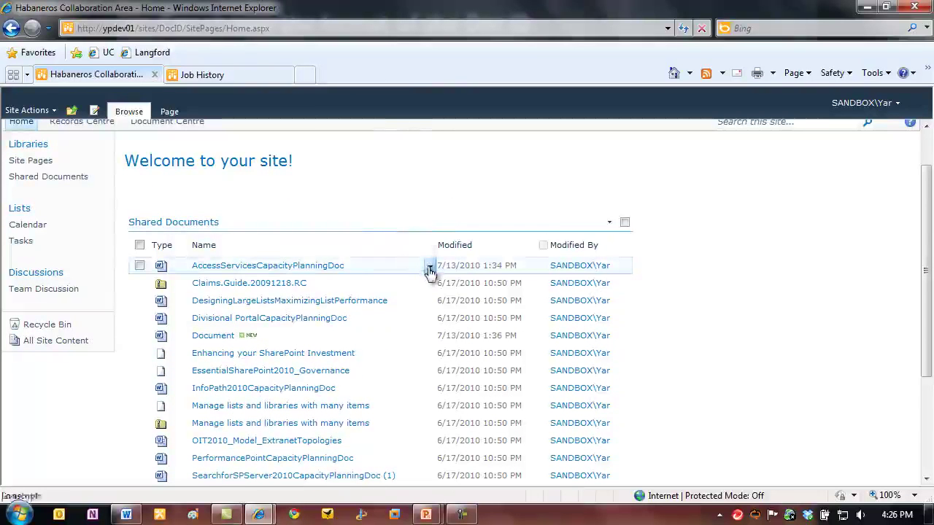
left_click(429, 268)
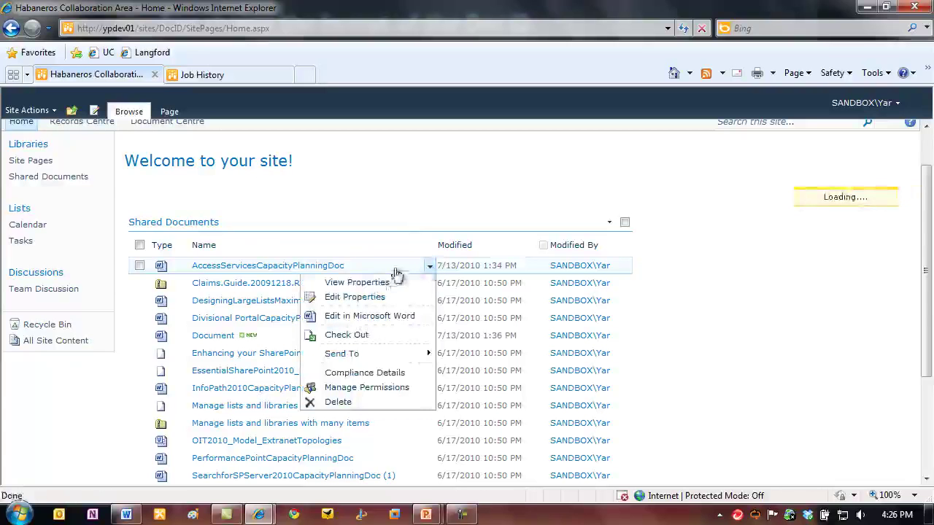
left_click(380, 284)
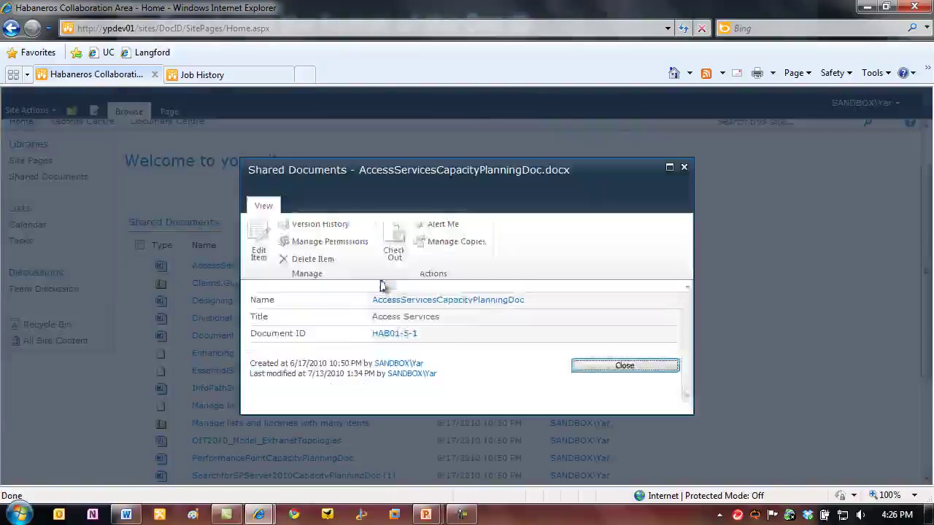
left_click_drag(438, 338, 271, 338)
left_click(511, 350)
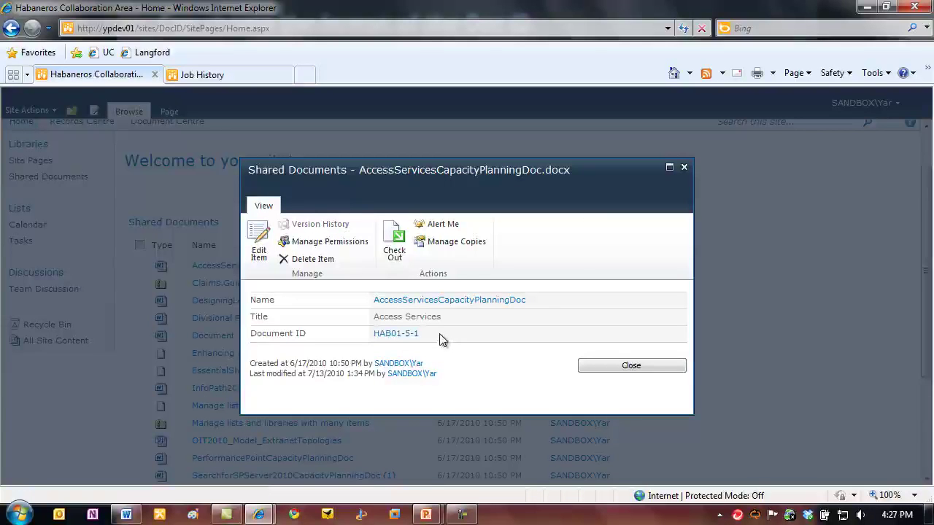
left_click_drag(440, 339, 399, 340)
key("ctrl+c")
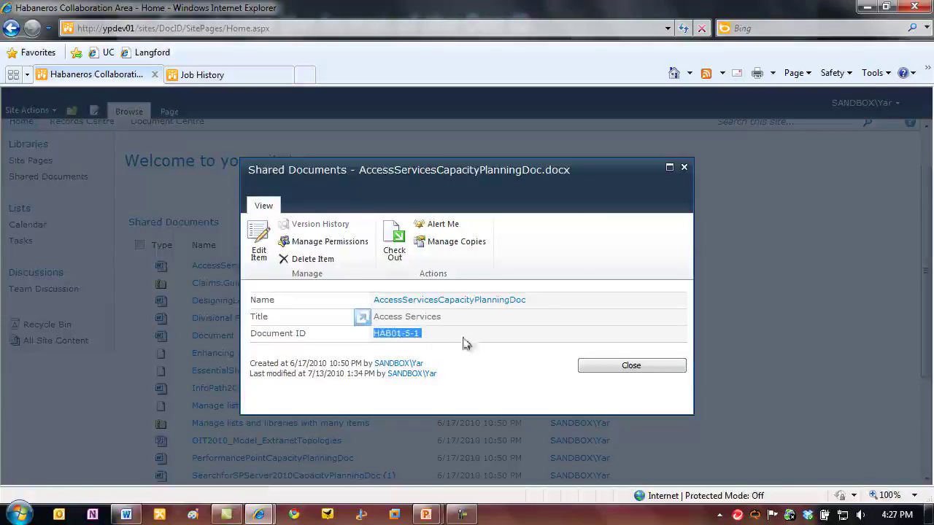
left_click(613, 365)
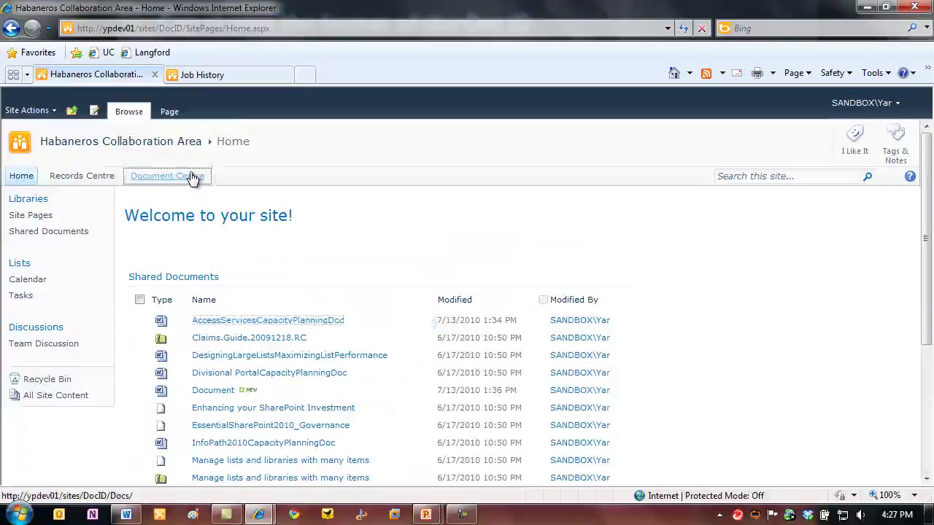
Step: In the Document Centre, find the document by the copied ID HAB01-5-1 and open the file in Word to view it
left_click(192, 177)
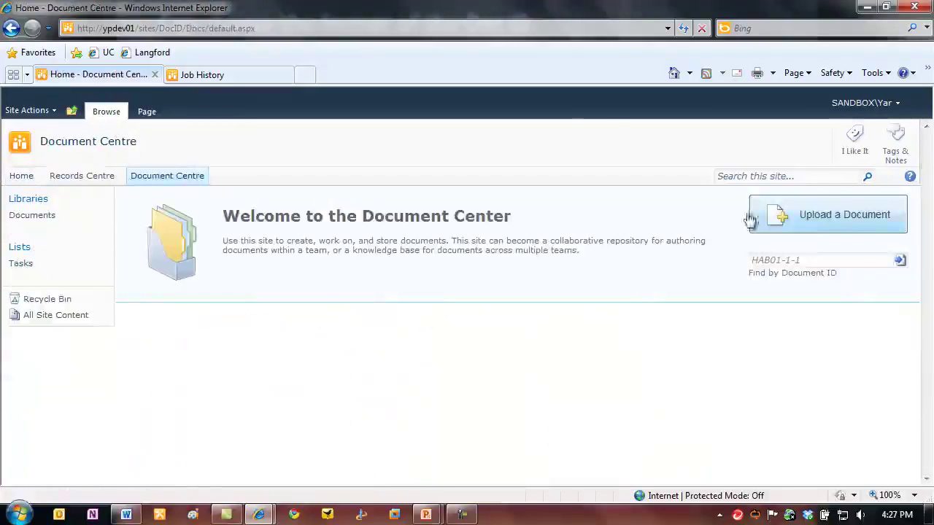
left_click(810, 261)
key("ctrl+v")
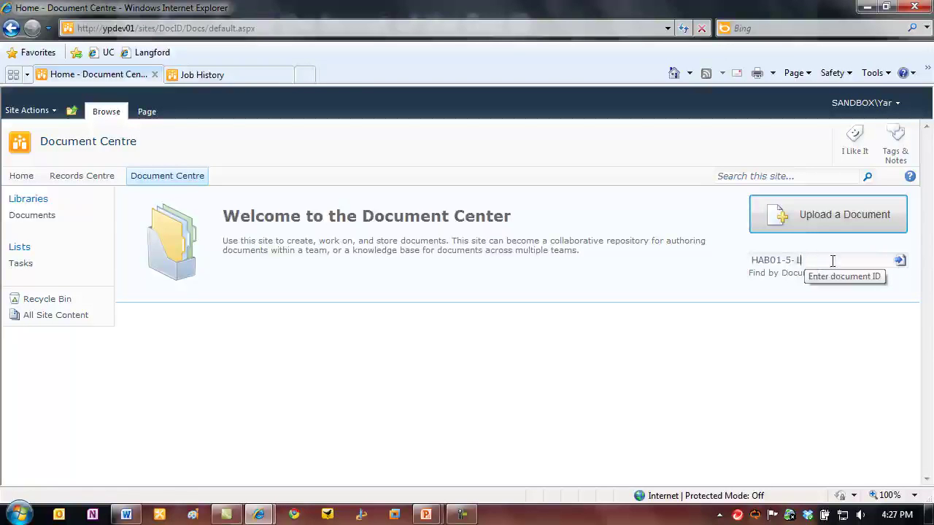
key("Return")
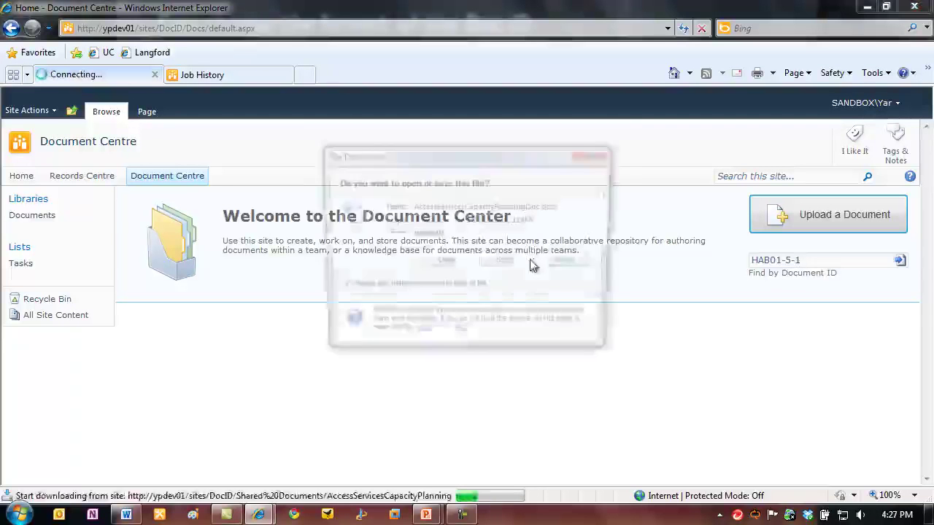
left_click(445, 261)
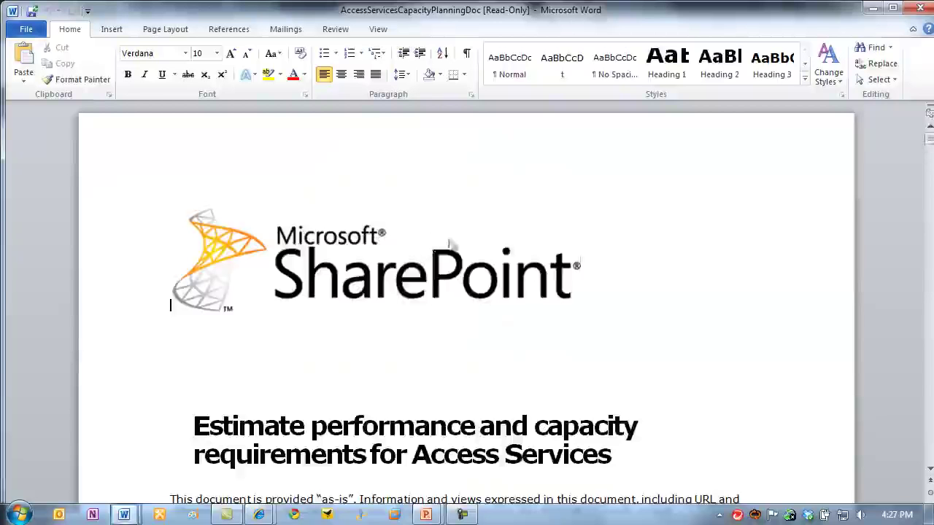
scroll(623, 243, "down", 3)
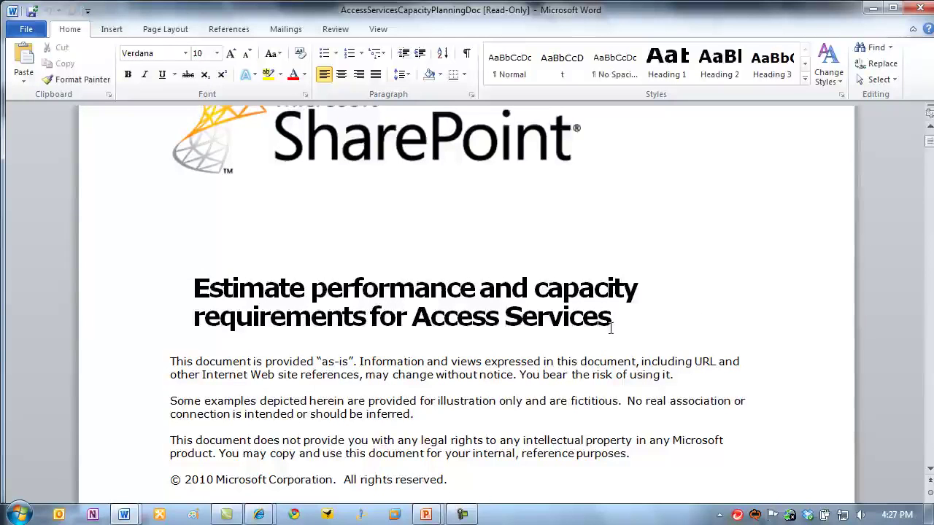
Step: Switch back to the browser and check the document ID in the properties of DesigningLargeListsMaximizingListPerformance in Shared Documents
mouse_move(259, 514)
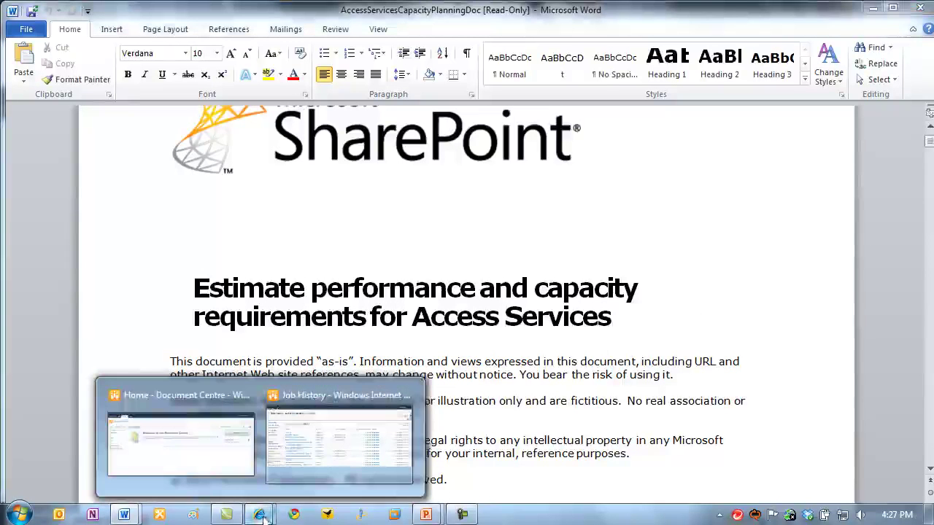
left_click(185, 456)
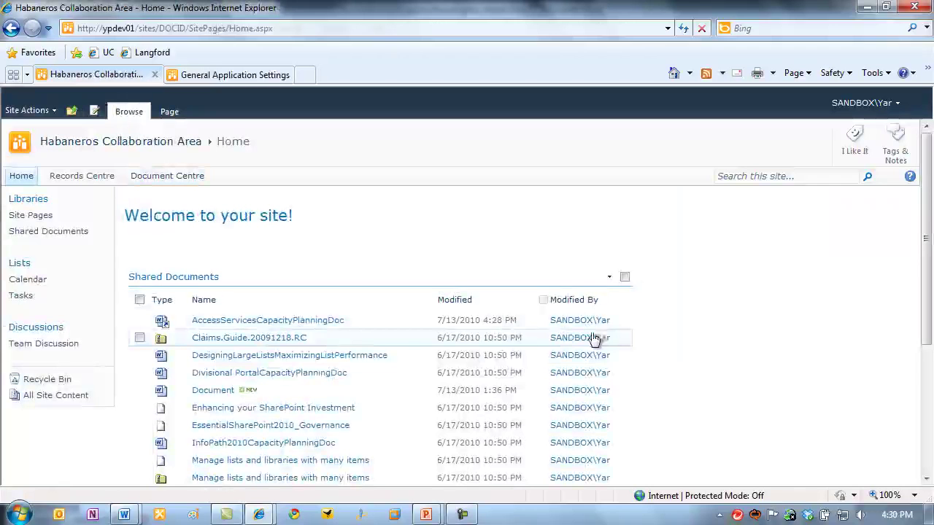
left_click(431, 357)
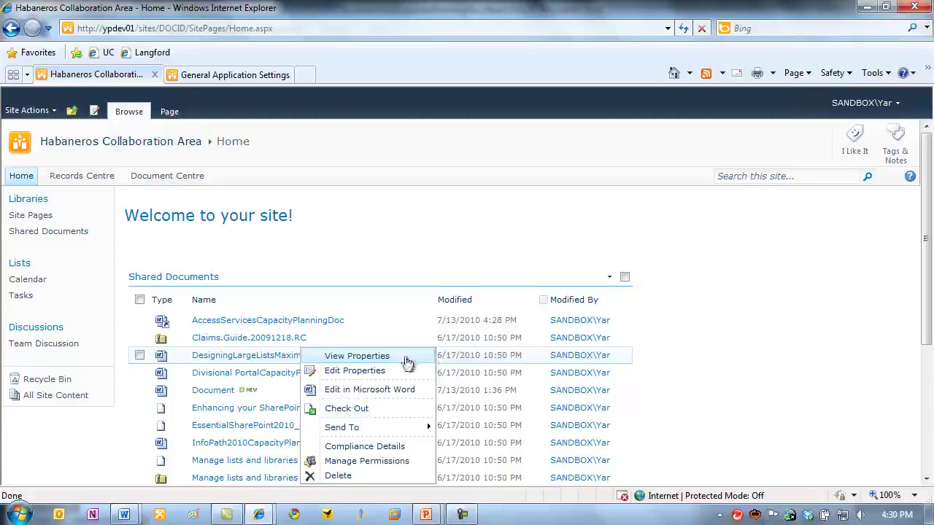
left_click(400, 357)
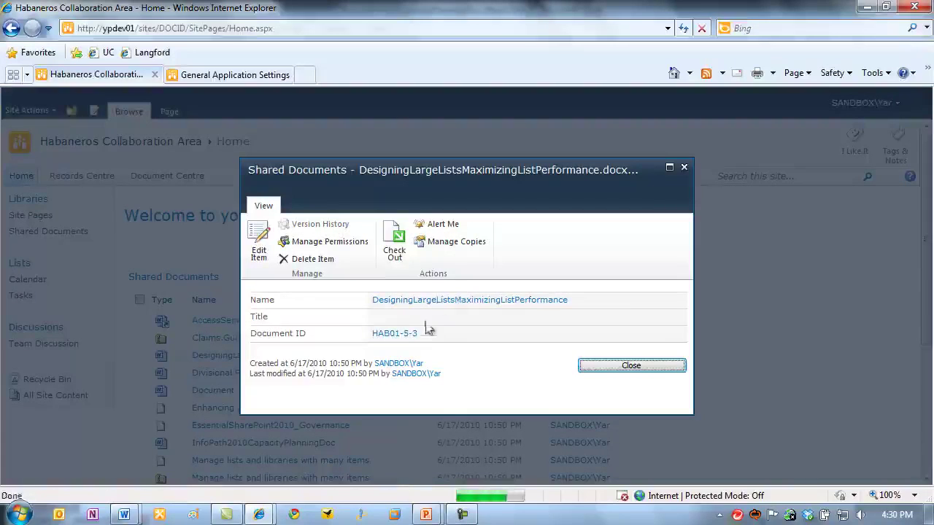
left_click_drag(432, 337, 373, 335)
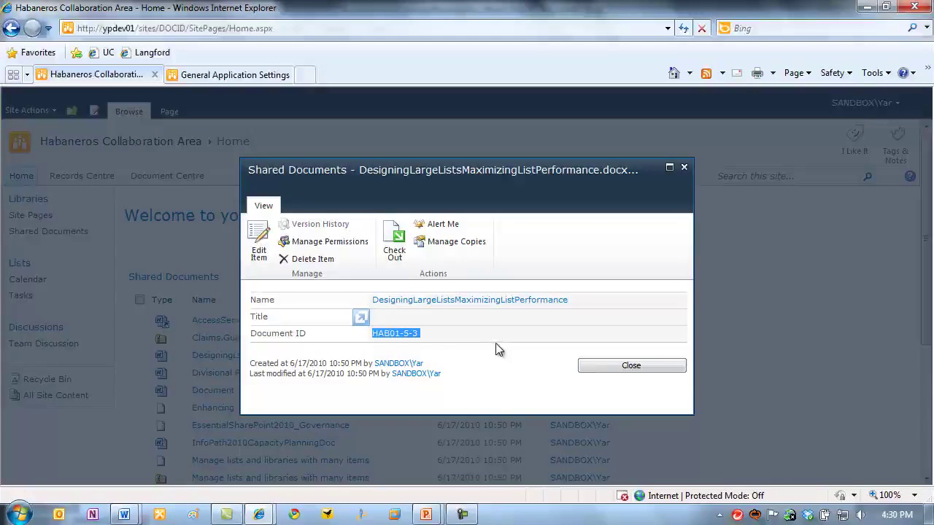
left_click(639, 367)
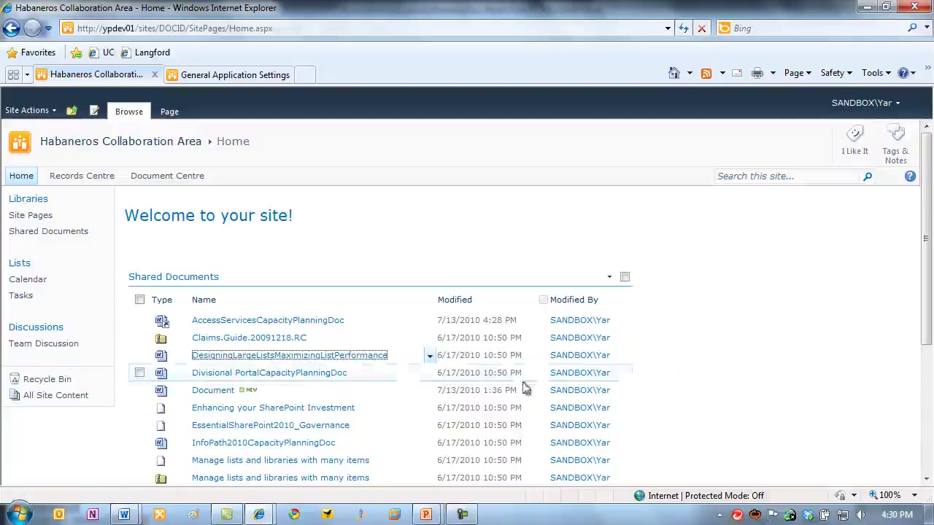
Step: Send DesigningLargeListsMaximizingListPerformance to the Records Centre, confirming the move that leaves a link in Shared Documents
left_click(430, 356)
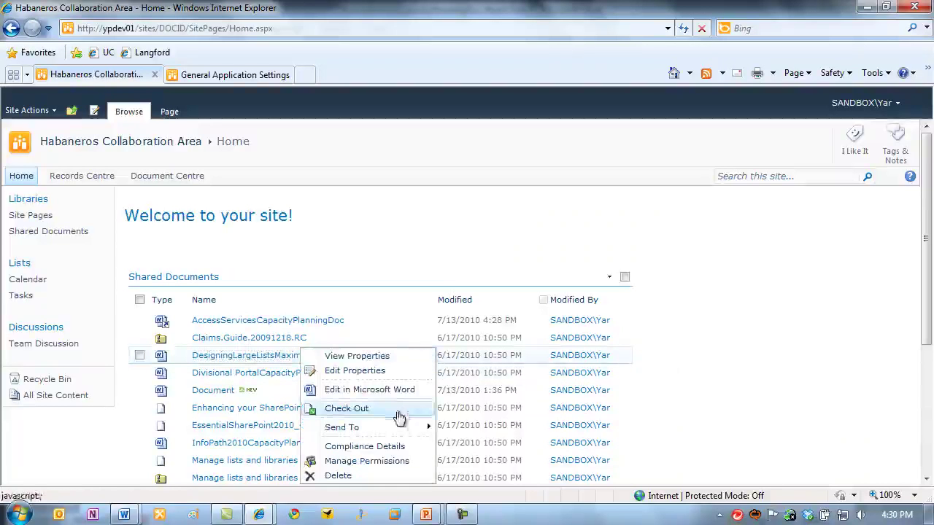
mouse_move(405, 428)
left_click(476, 431)
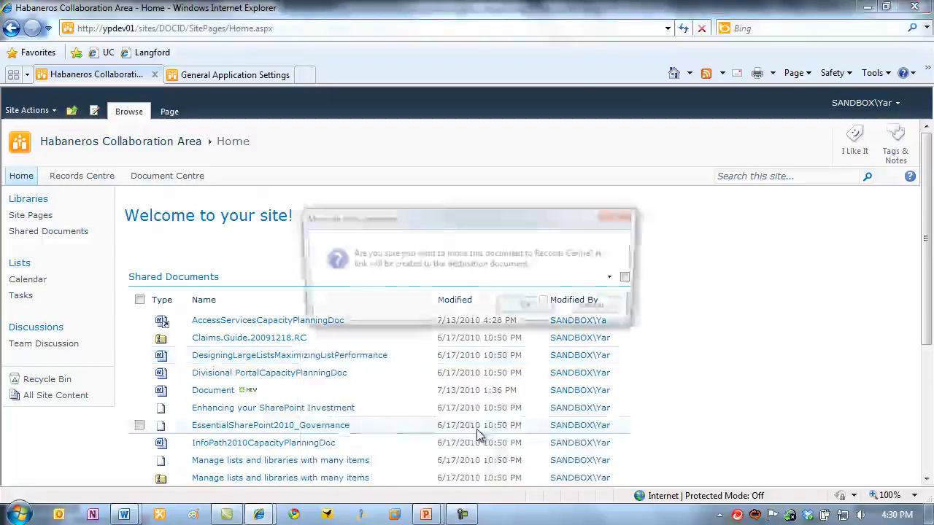
left_click(538, 310)
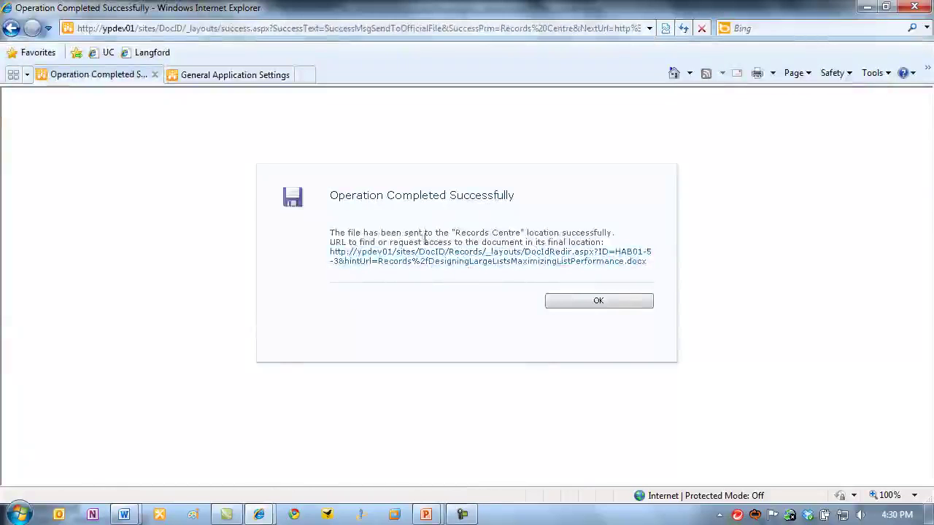
left_click(625, 303)
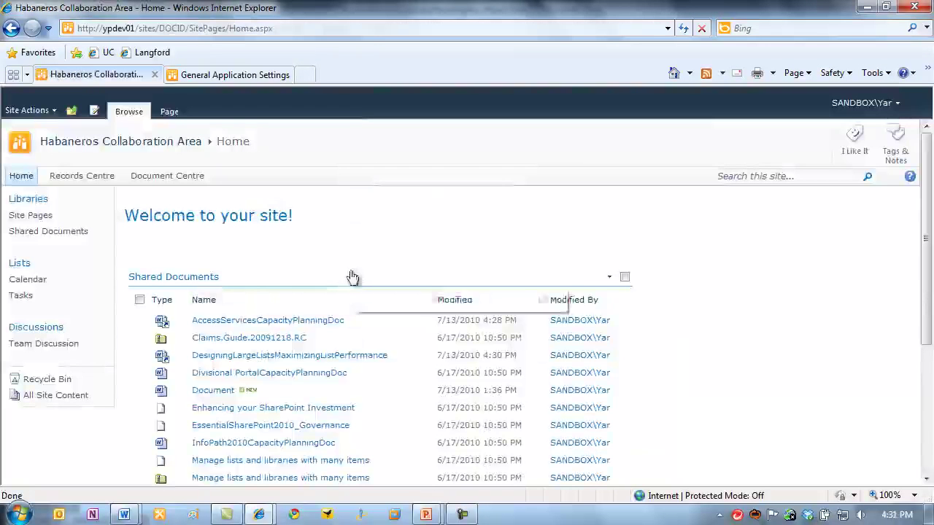
Step: View the moved document's new location details from its Shared Documents link and open the Records library in the Records Centre
left_click(325, 357)
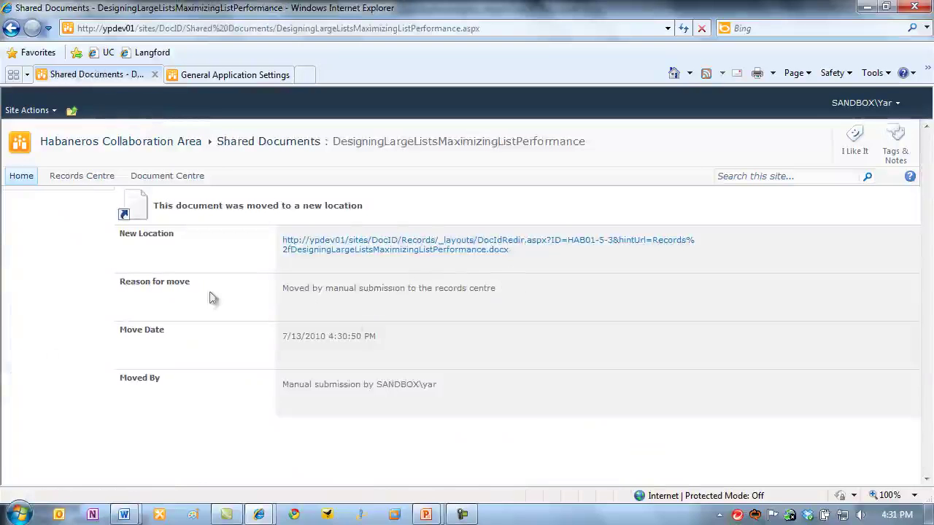
left_click(95, 178)
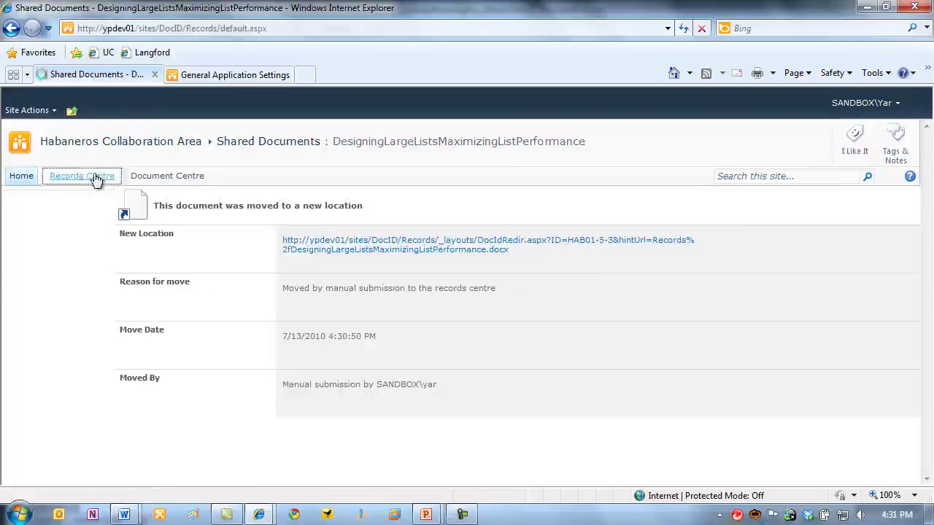
left_click(12, 232)
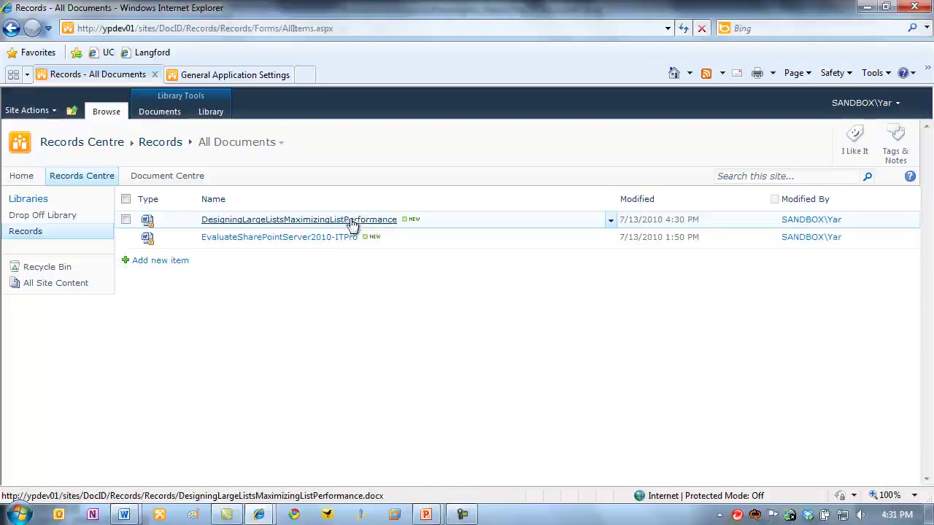
Step: Check the document ID in the properties of the DesigningLargeListsMaximizingListPerformance record, then close the properties
left_click(611, 221)
left_click(573, 238)
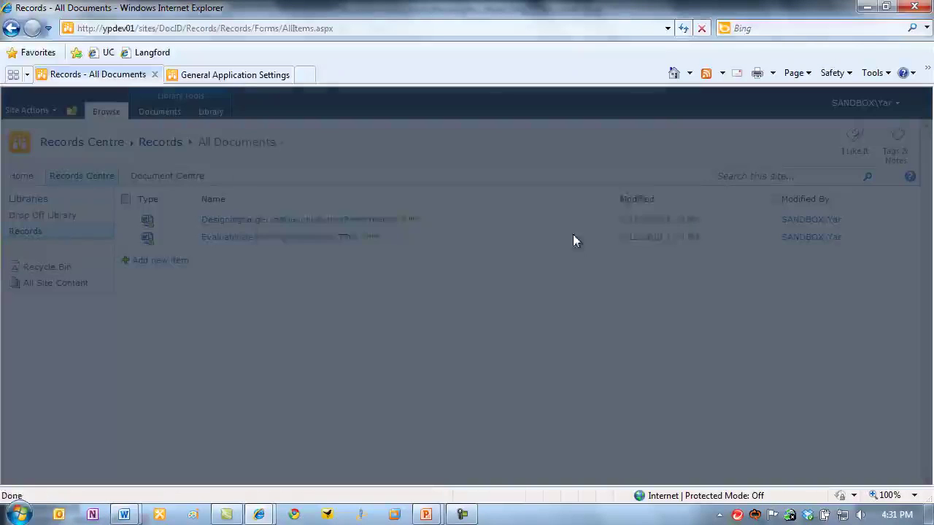
left_click_drag(433, 331, 388, 327)
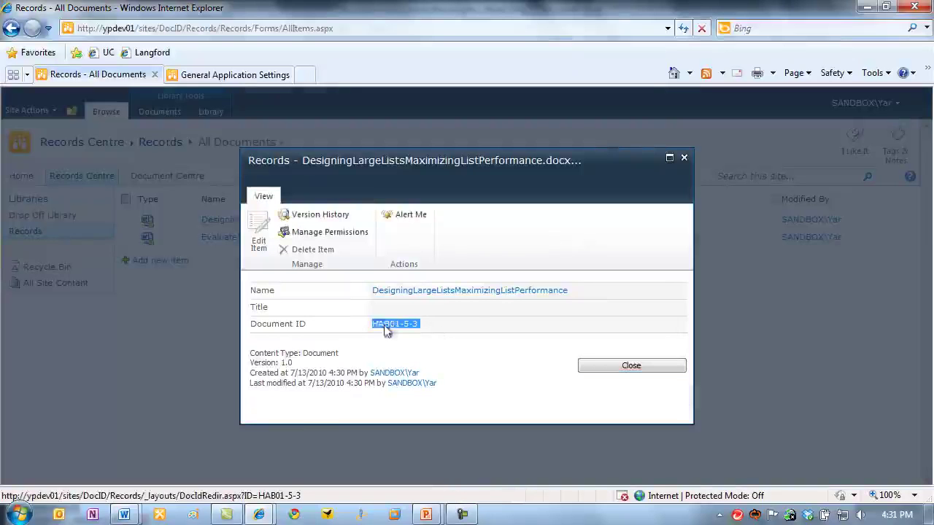
left_click(518, 328)
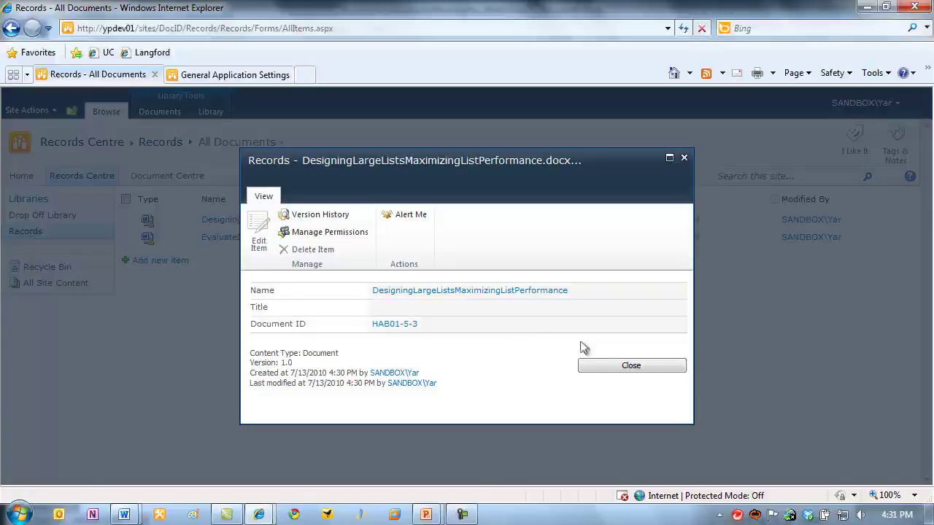
left_click(613, 366)
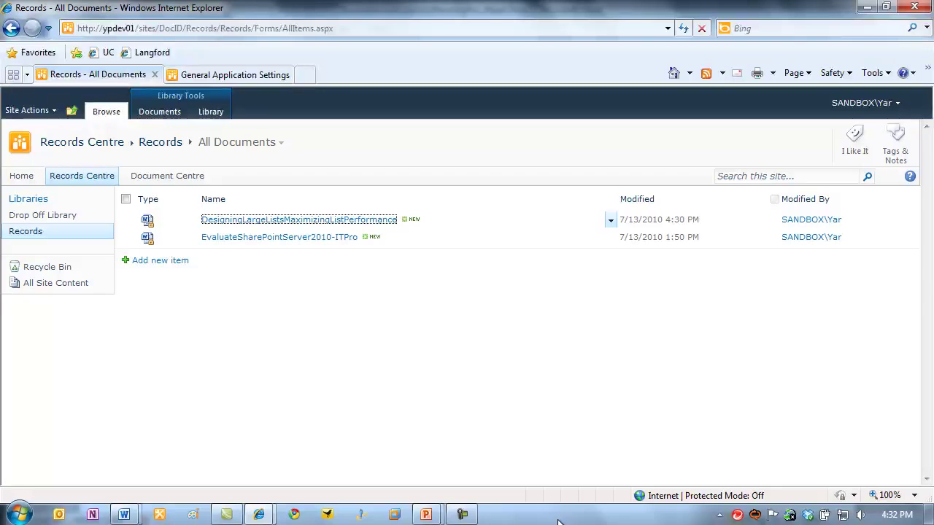
Step: Search the web with Bing for "docid msdn" in a new browser tab
left_click(304, 74)
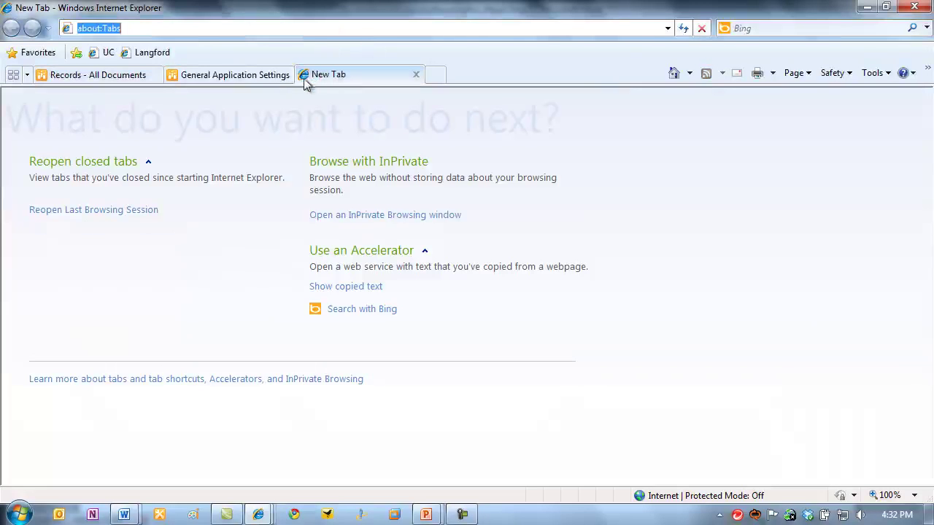
left_click(744, 29)
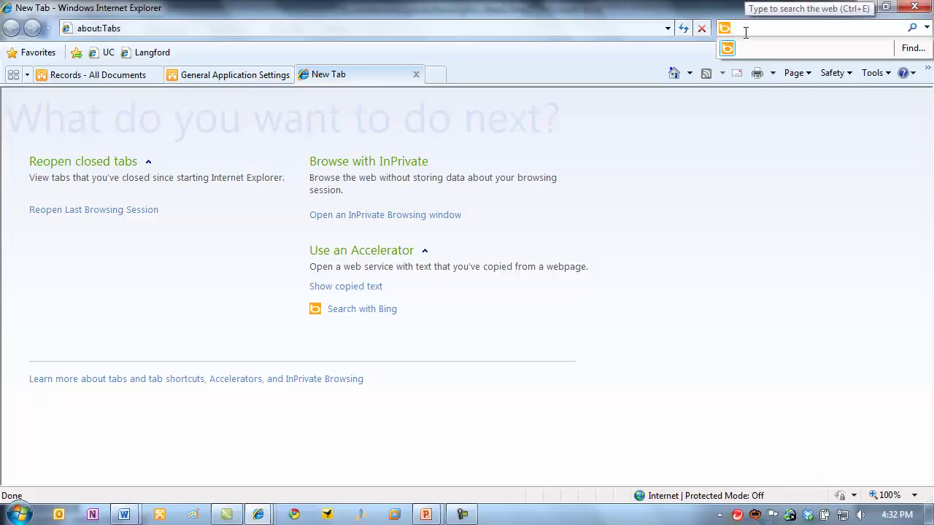
type("doc")
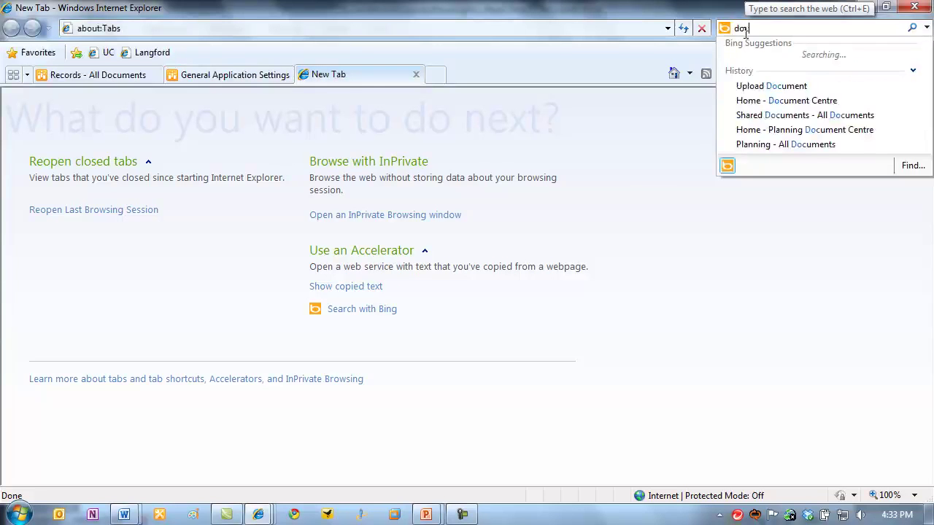
type("id")
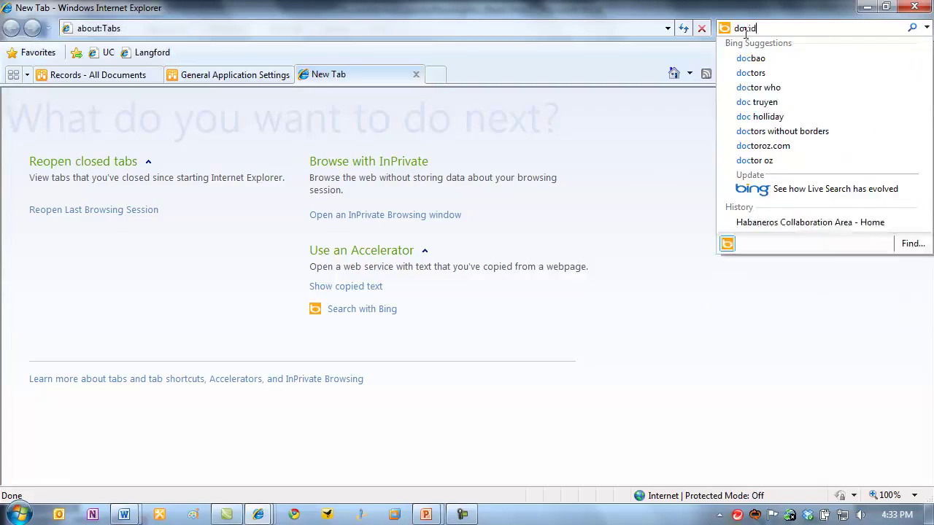
type(" msdn")
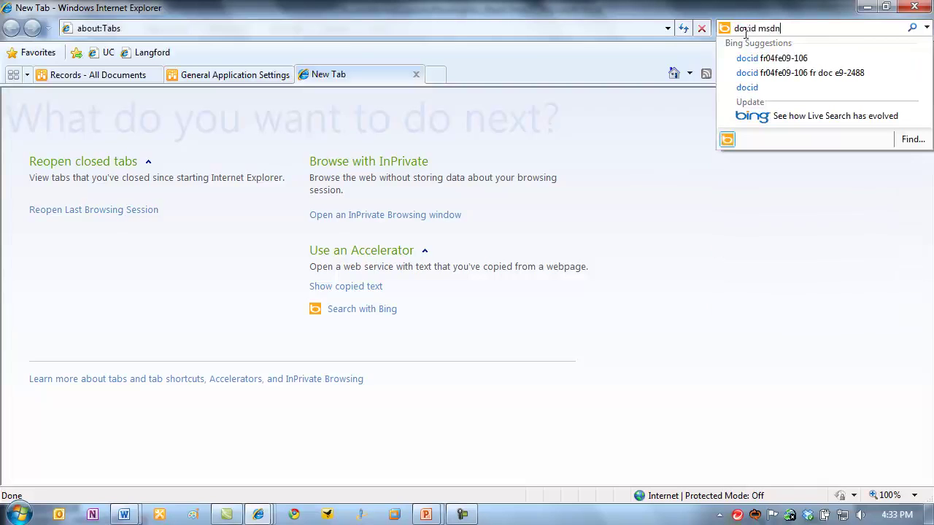
key("Return")
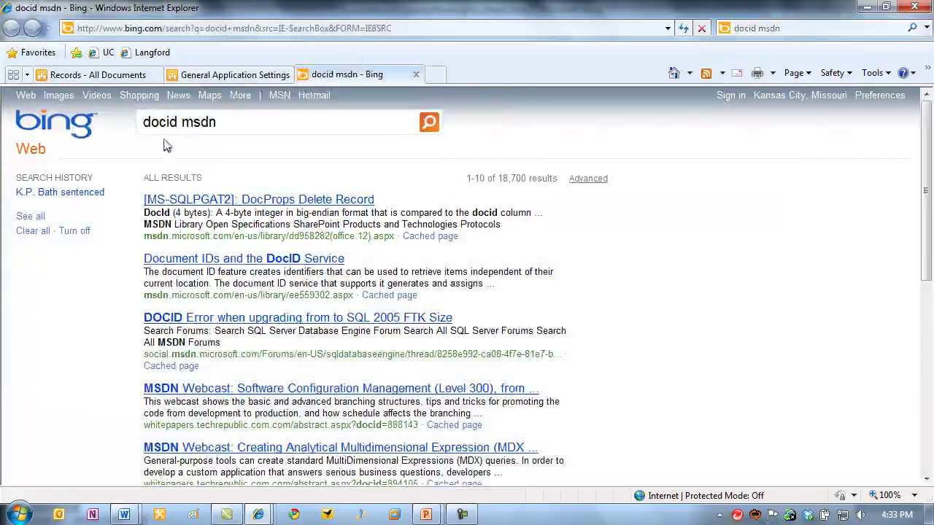
Step: Open the MSDN article "Document IDs and the DocID Service" and skim it through to its related topics
left_click(221, 260)
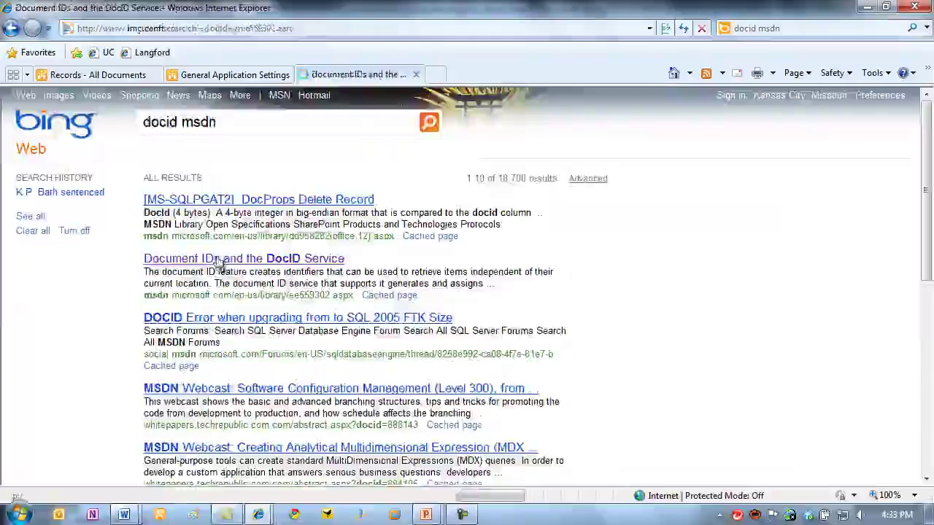
scroll(226, 264, "down", 15)
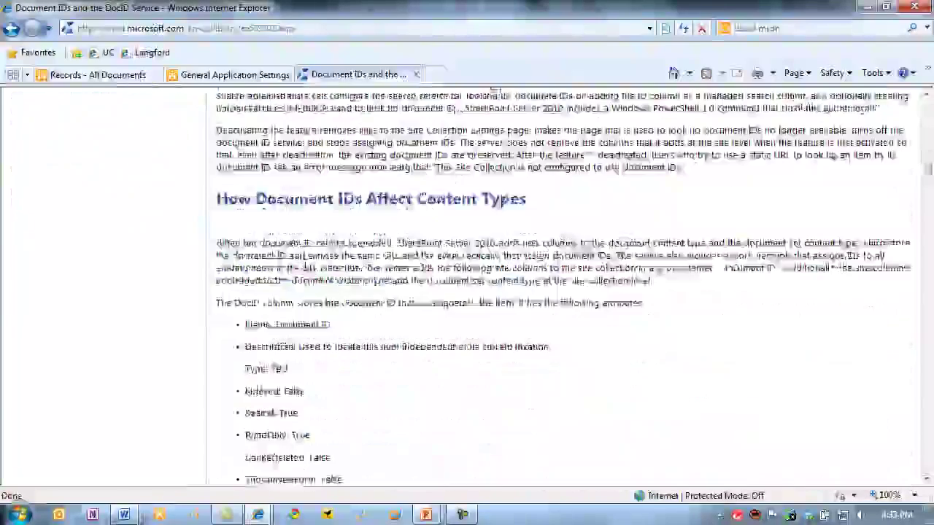
scroll(314, 275, "down", 3)
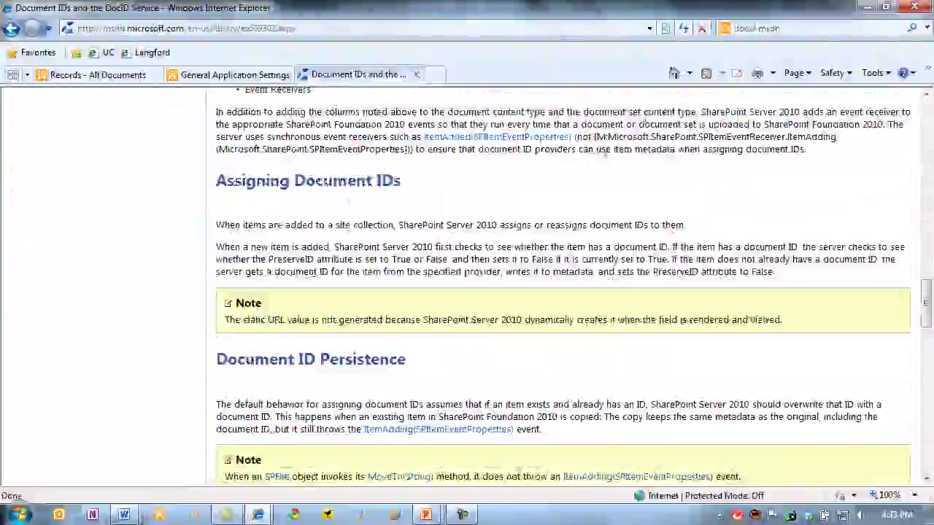
scroll(526, 227, "down", 15)
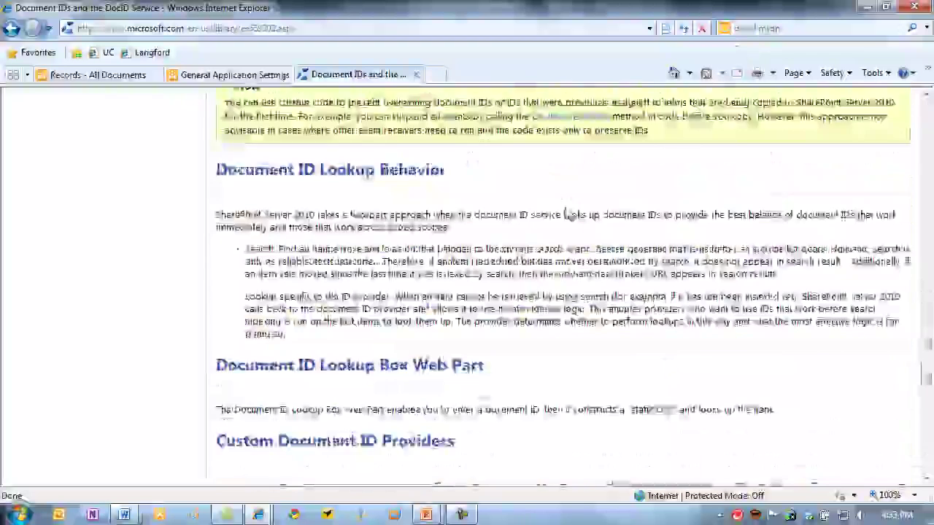
scroll(526, 228, "up", 3)
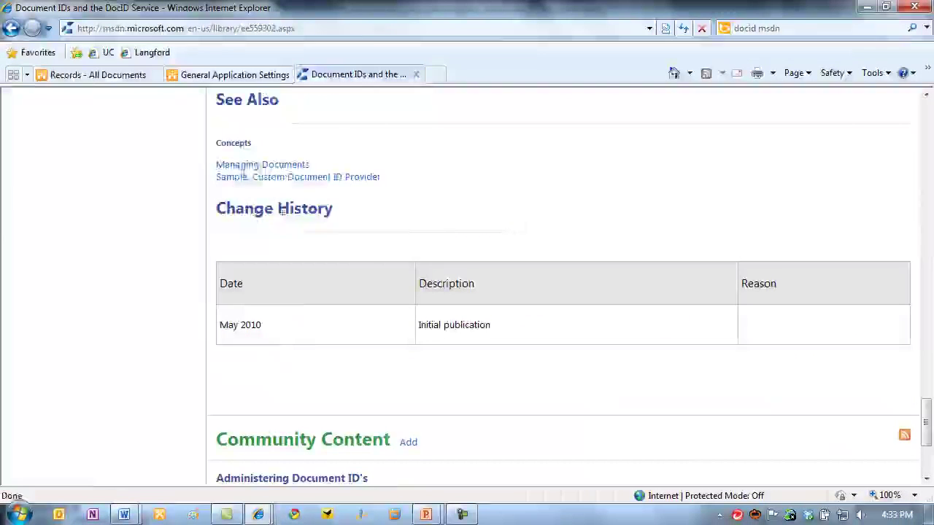
Step: Open the related topic "Sample: Custom Document ID Provider" and review its deployment steps, PowerShell script and the sample's folder path
left_click(255, 179)
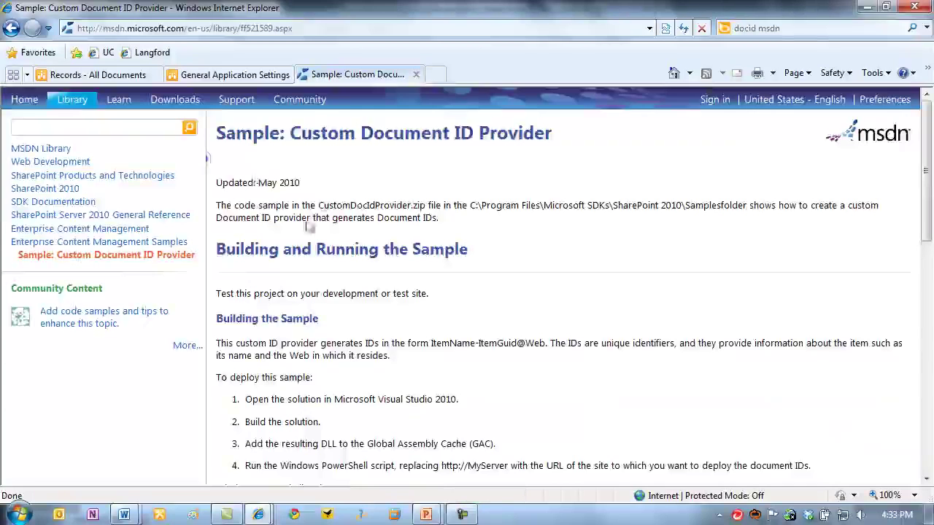
scroll(513, 204, "down", 5)
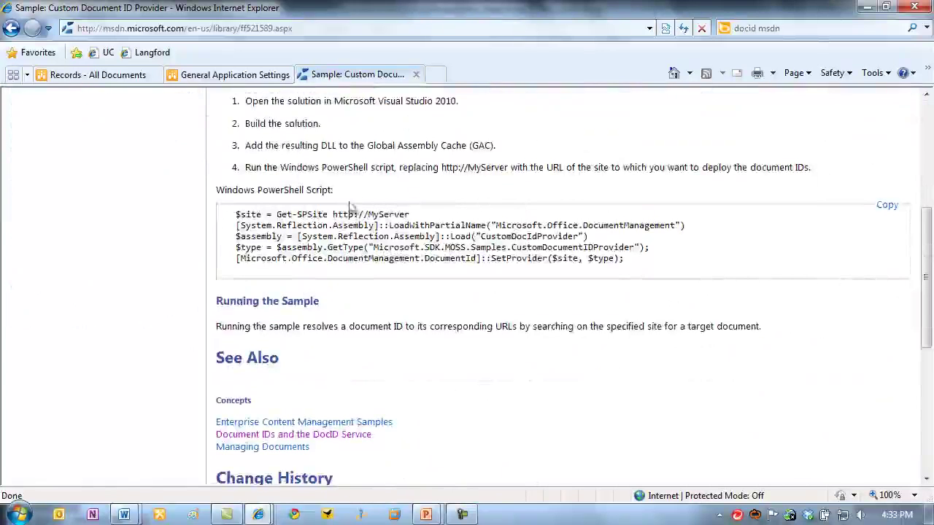
scroll(350, 215, "down", 5)
scroll(350, 217, "down", 1)
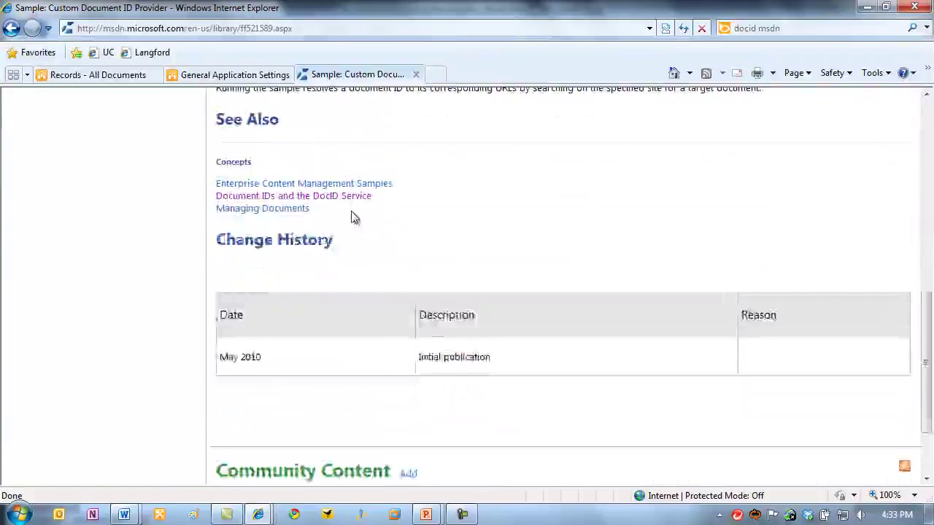
scroll(354, 216, "down", 2)
scroll(361, 218, "up", 9)
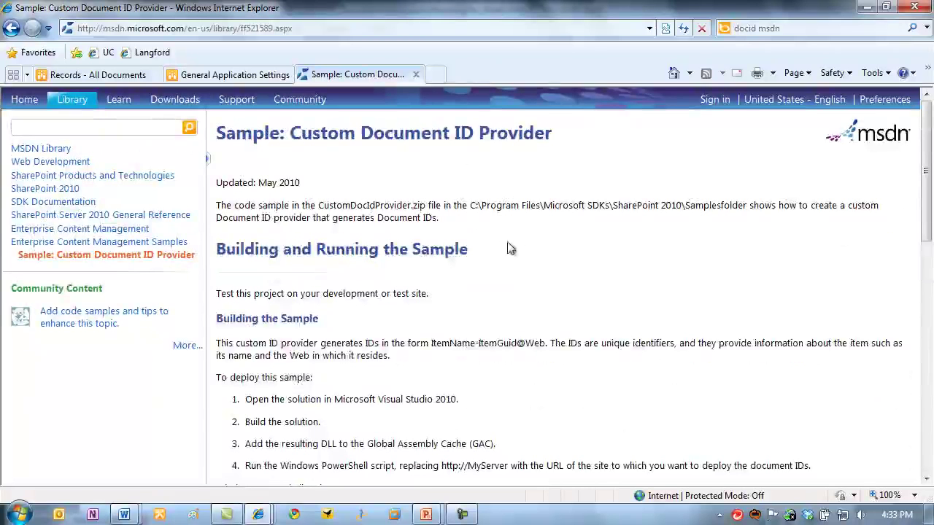
left_click_drag(468, 206, 682, 208)
left_click(552, 221)
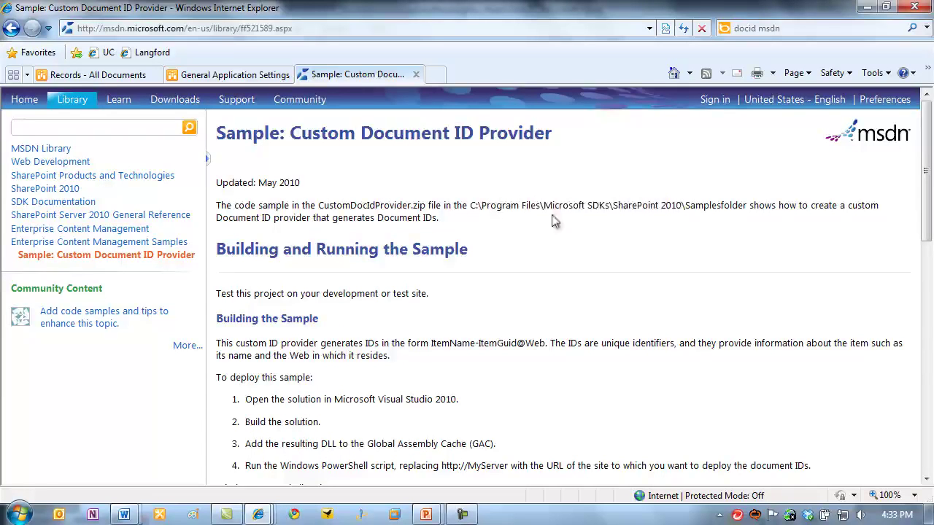